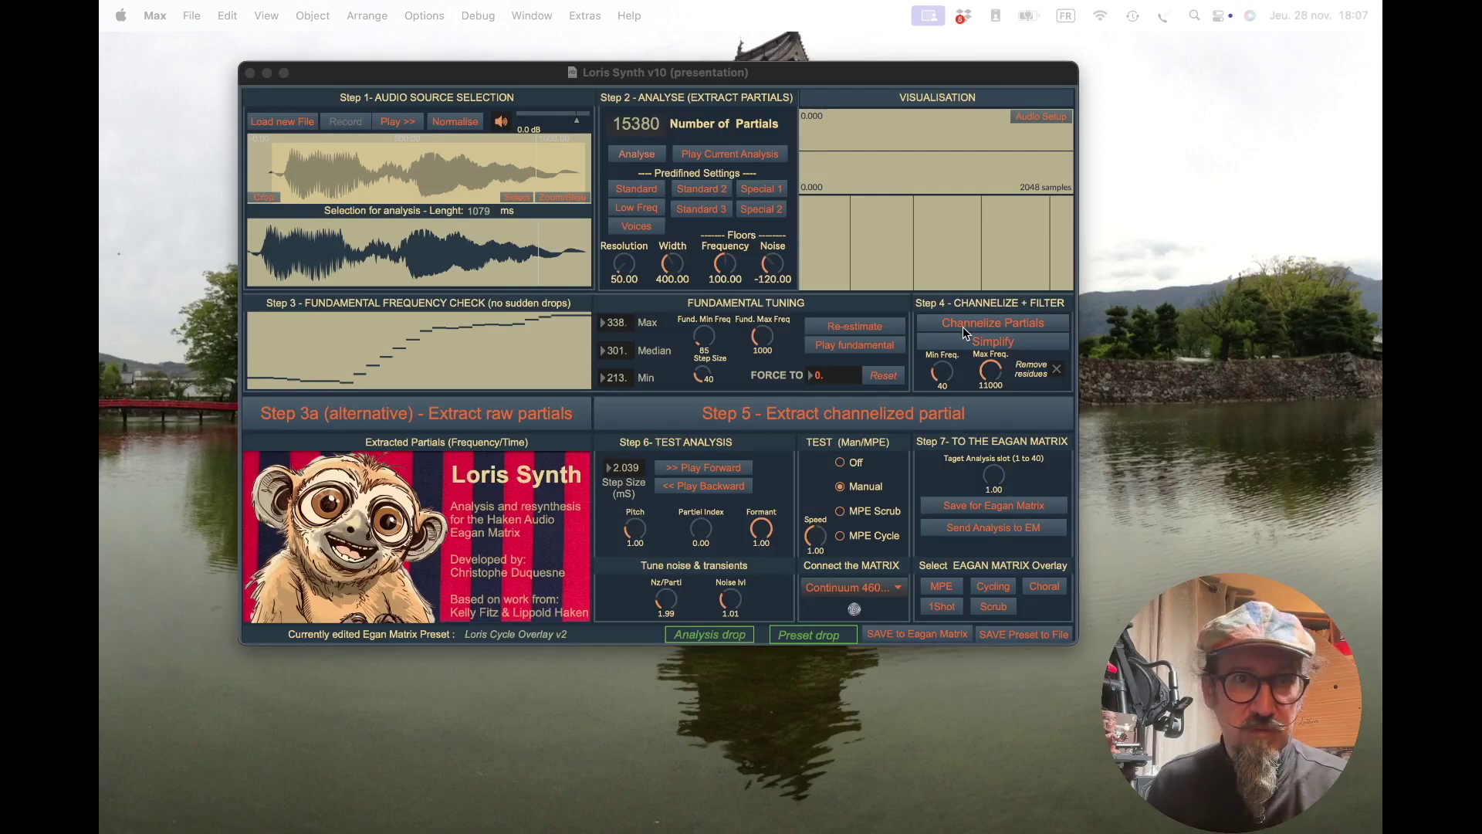
Step: Play the voice sample, lower the step size to 16, and re-estimate the fundamental to median 311
click(397, 122)
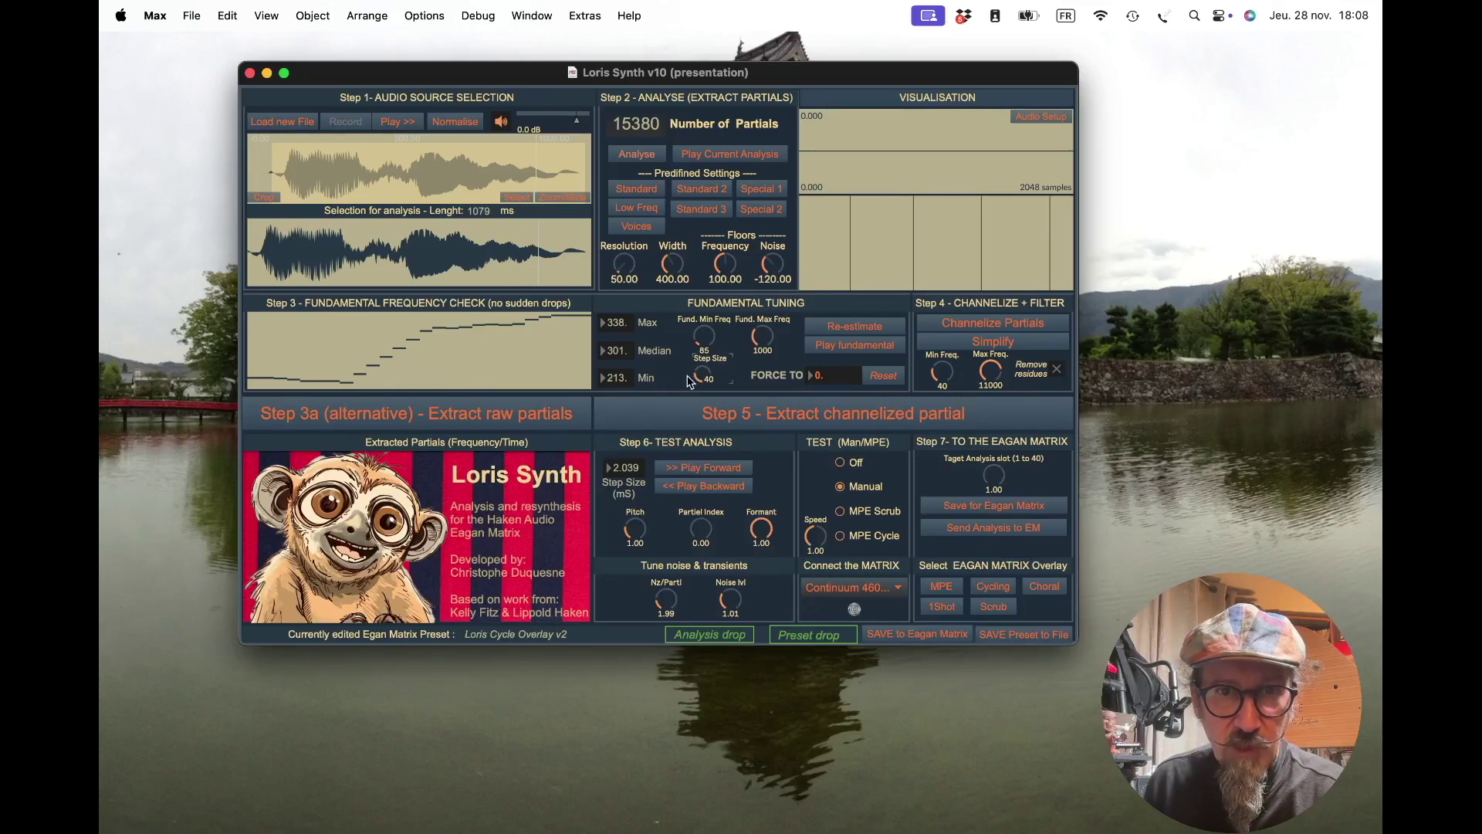
drag(701, 376, 701, 423)
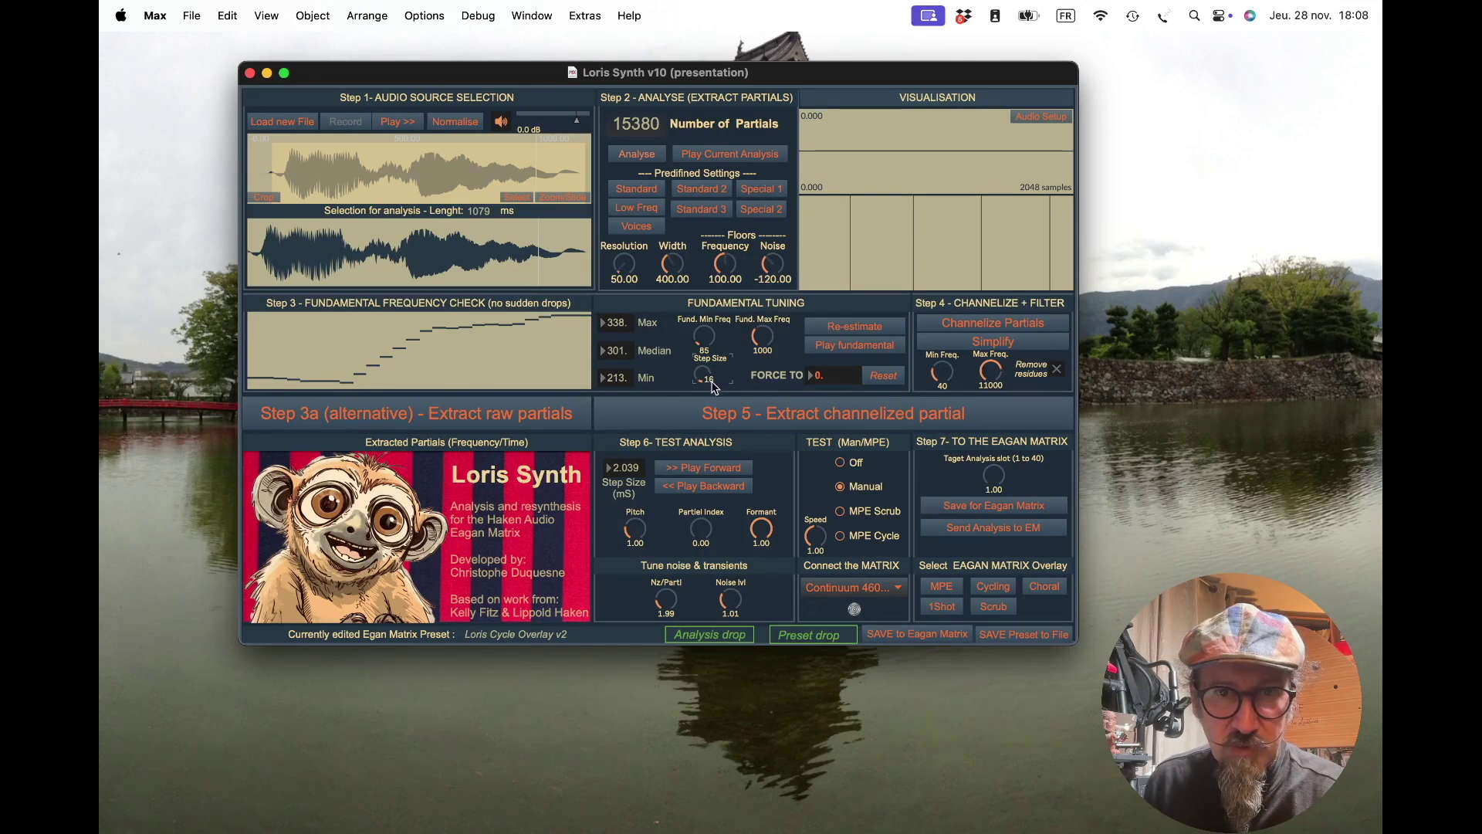
click(819, 336)
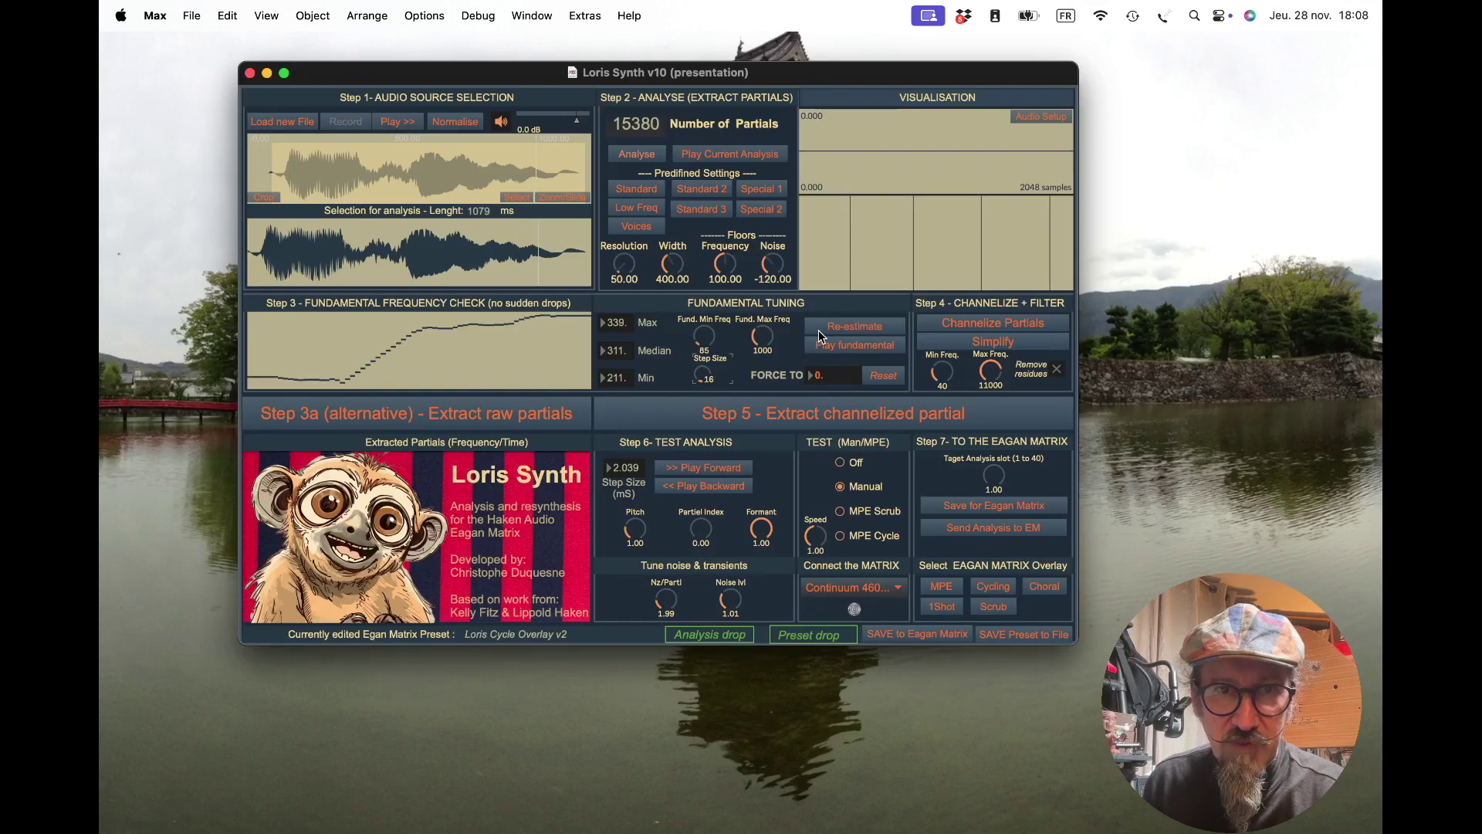
Step: Force the fundamental to 311, then clear the forced fundamental value
click(834, 378)
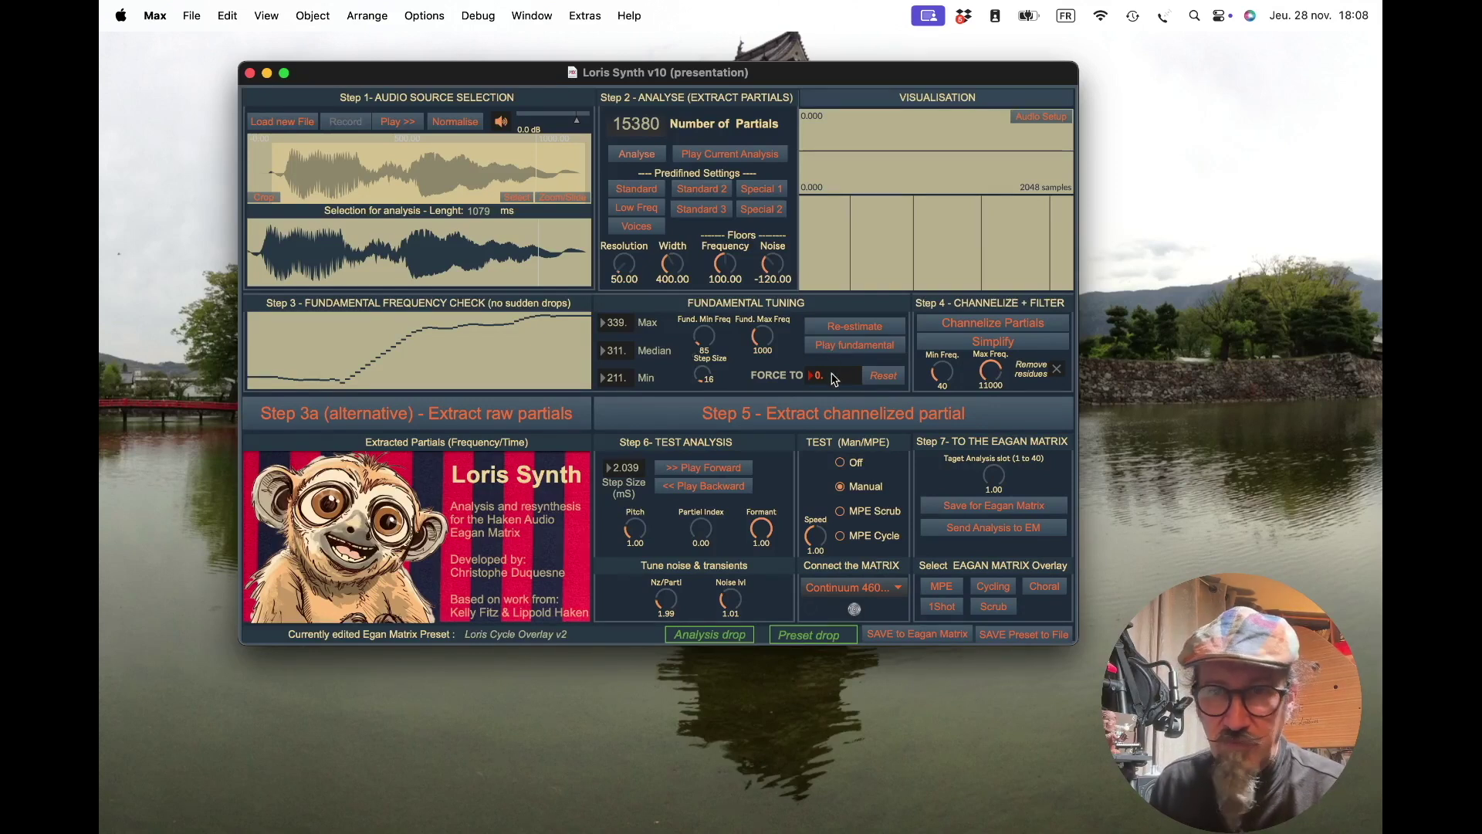
text(3)
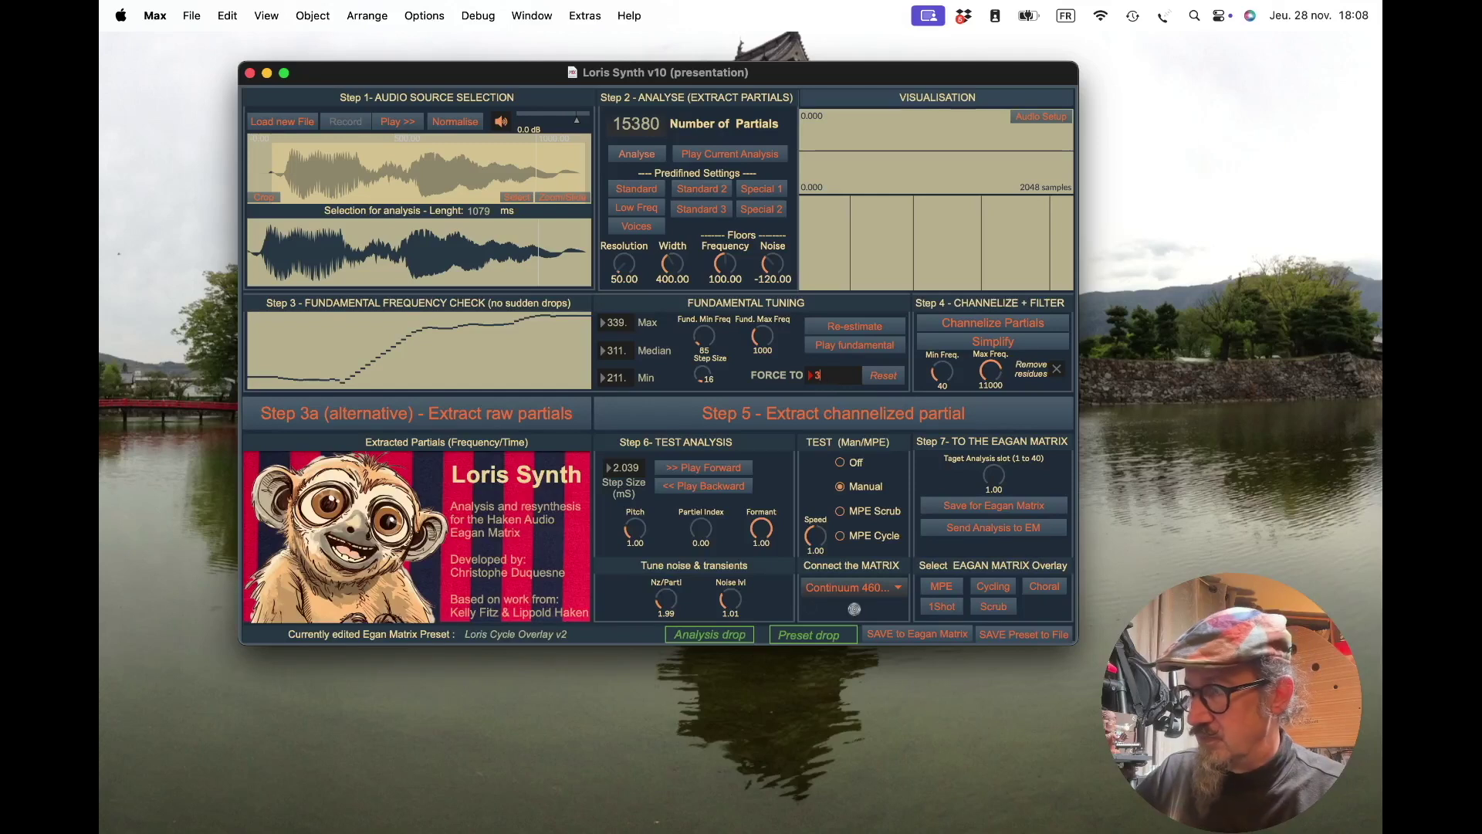
text(11)
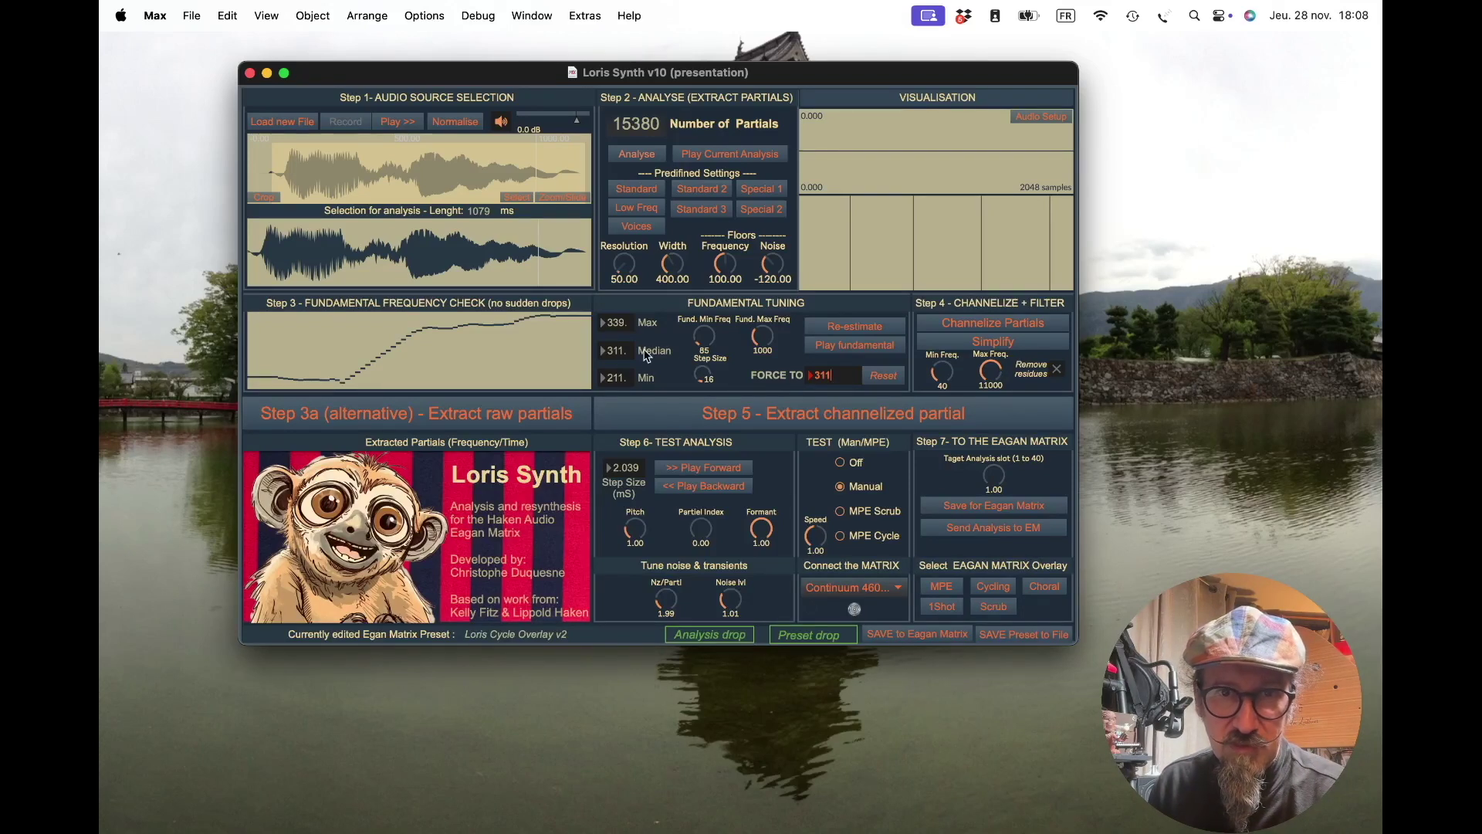
key(Return)
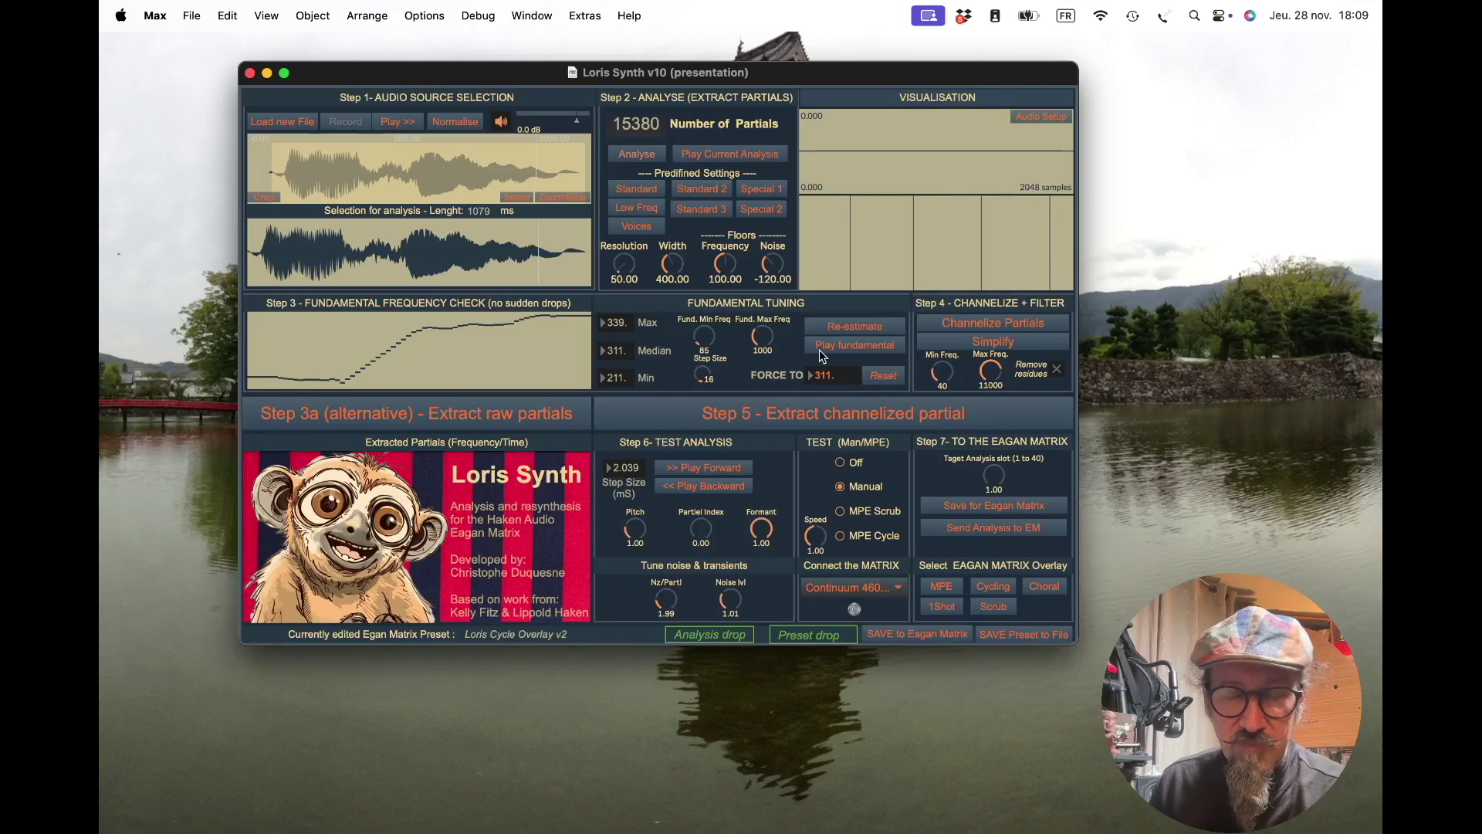
click(890, 376)
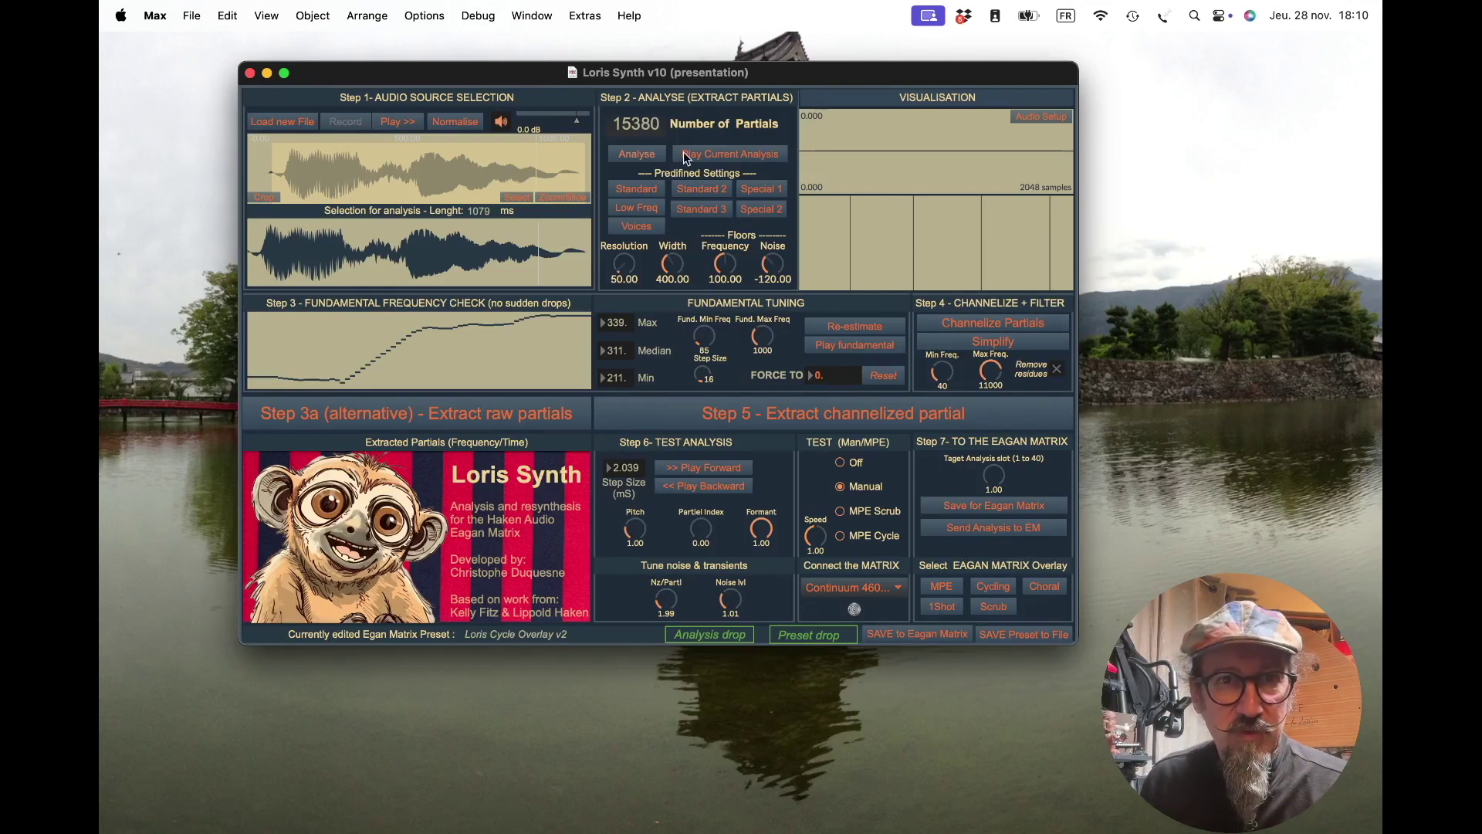
Step: Run Channelize Partials in Step 4, reducing 15380 partials to 139
click(954, 327)
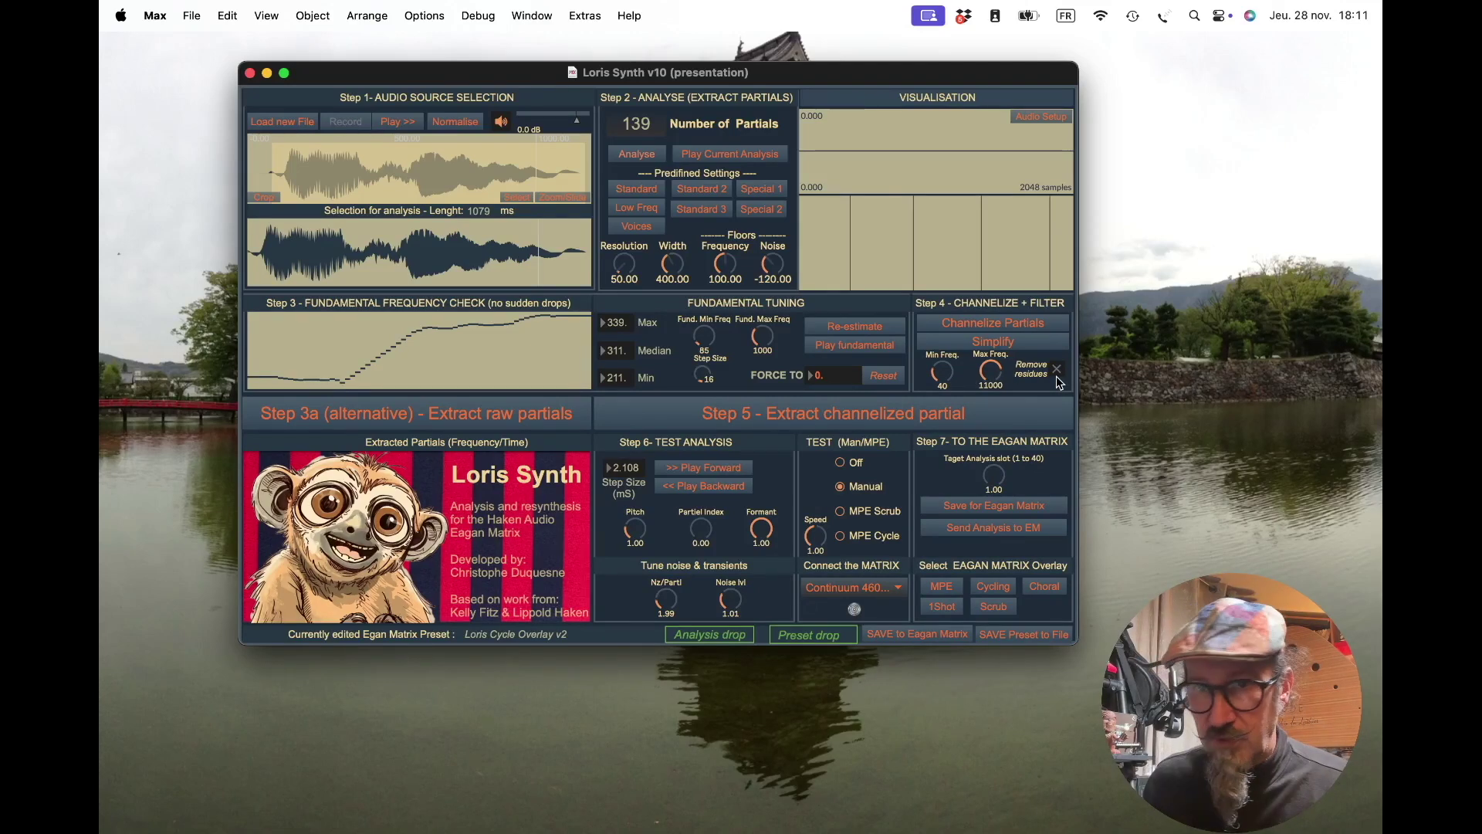
Step: Enable Remove residues and simplify the 139 channelized partials to 71
click(1057, 371)
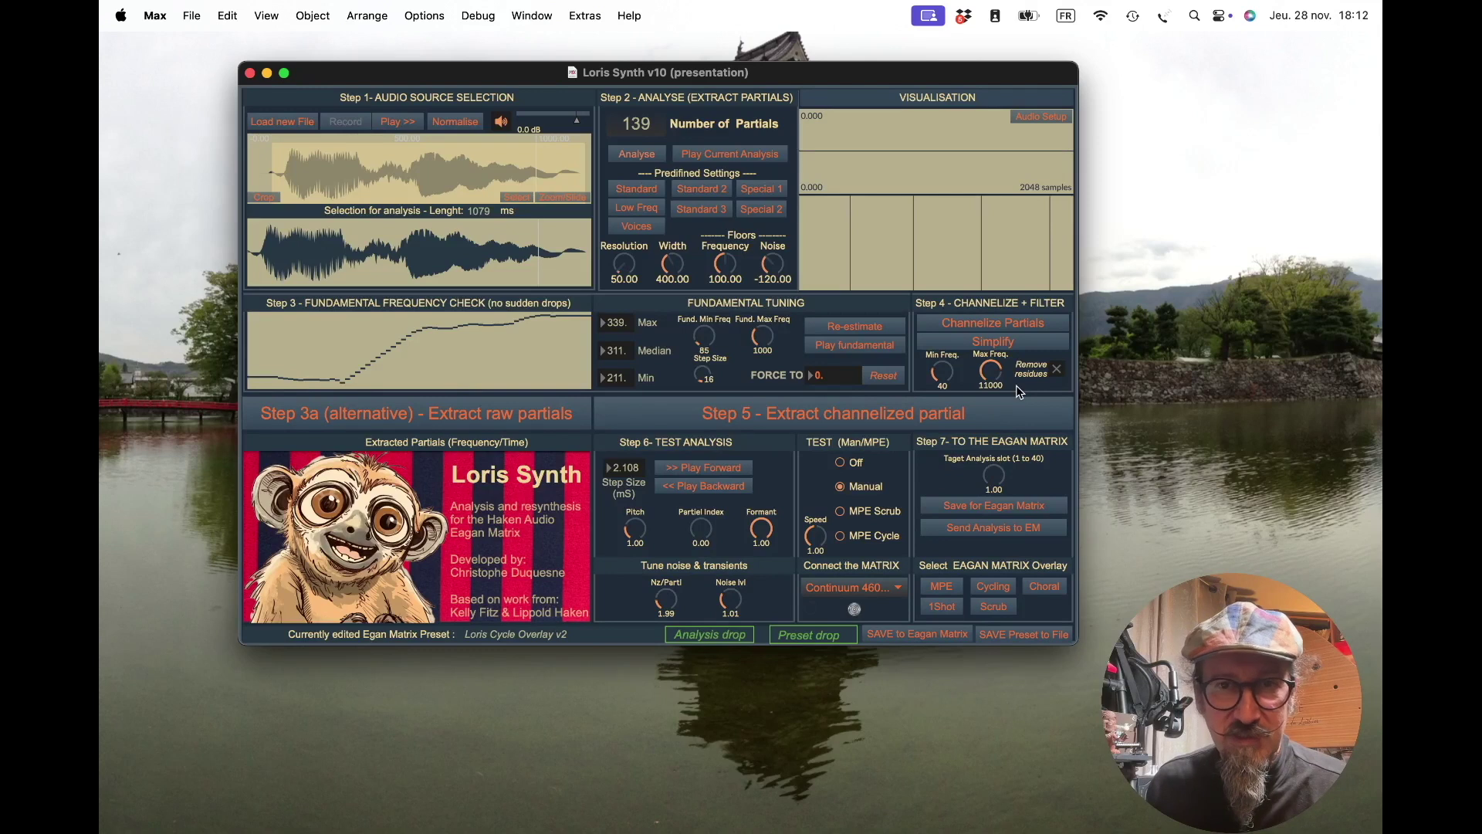
click(981, 347)
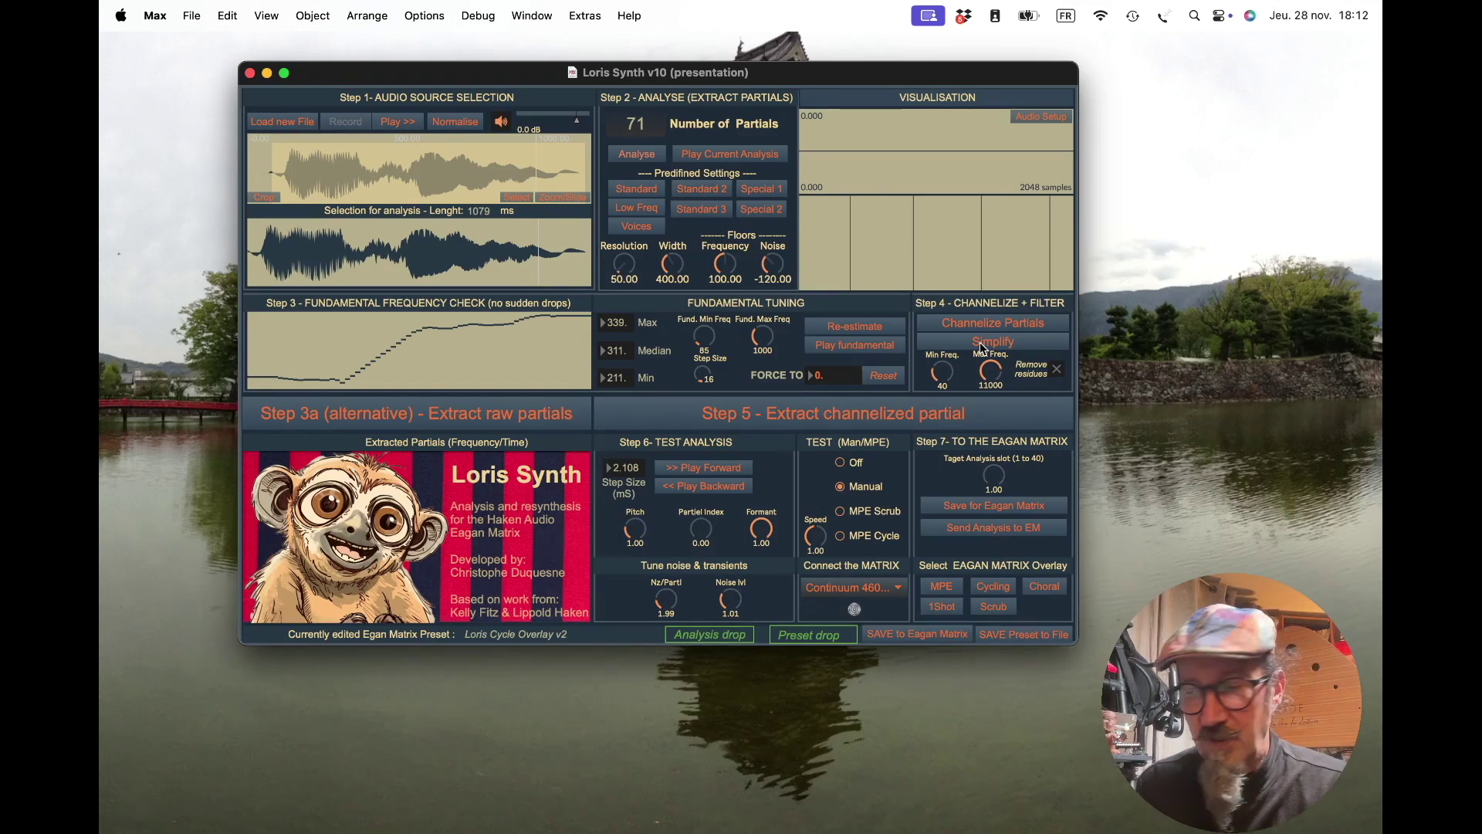
Step: Extract the channelized partials into the plot, play them, then re-analyse the sample
click(782, 421)
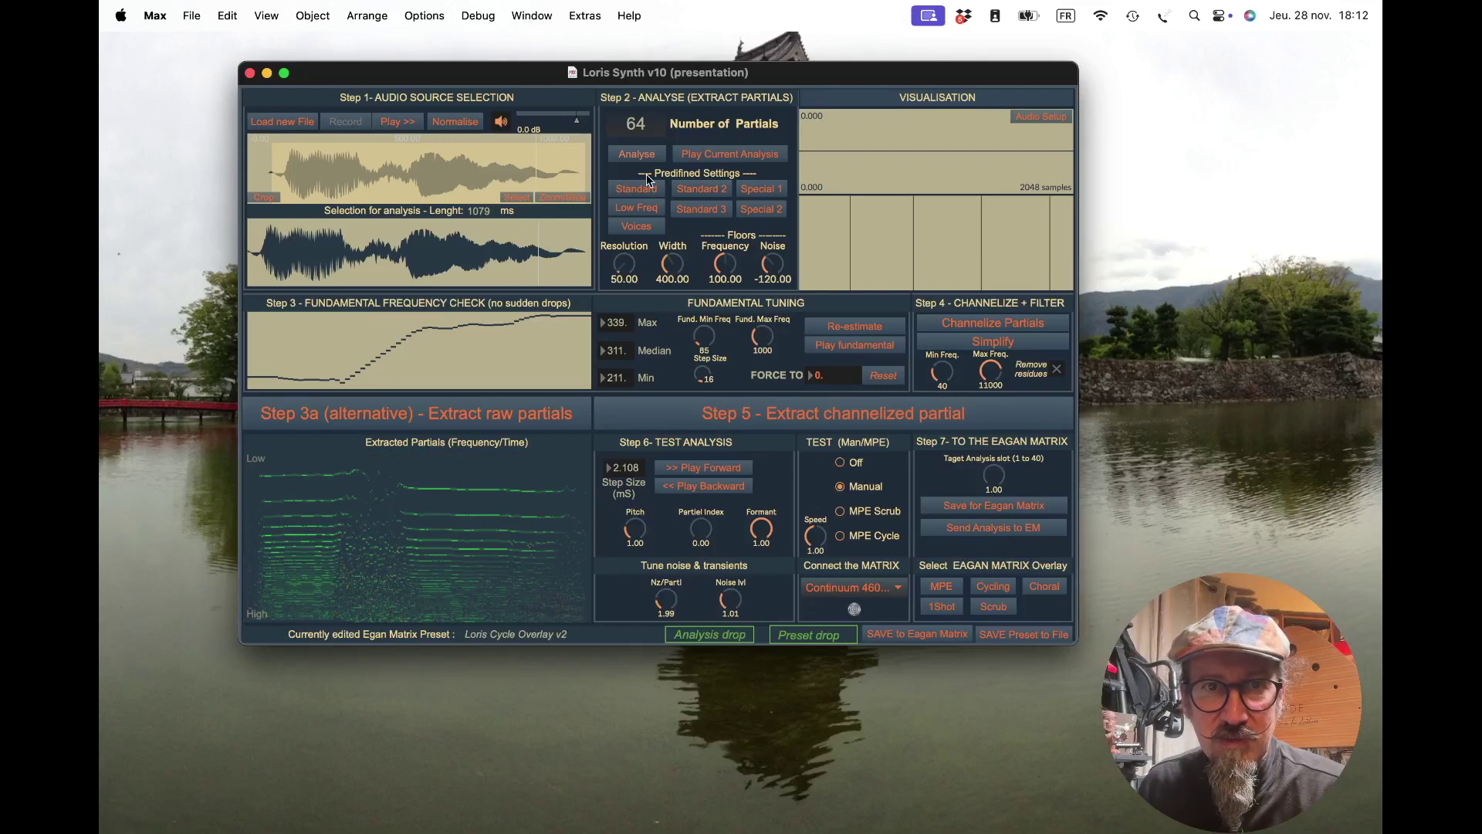
click(699, 468)
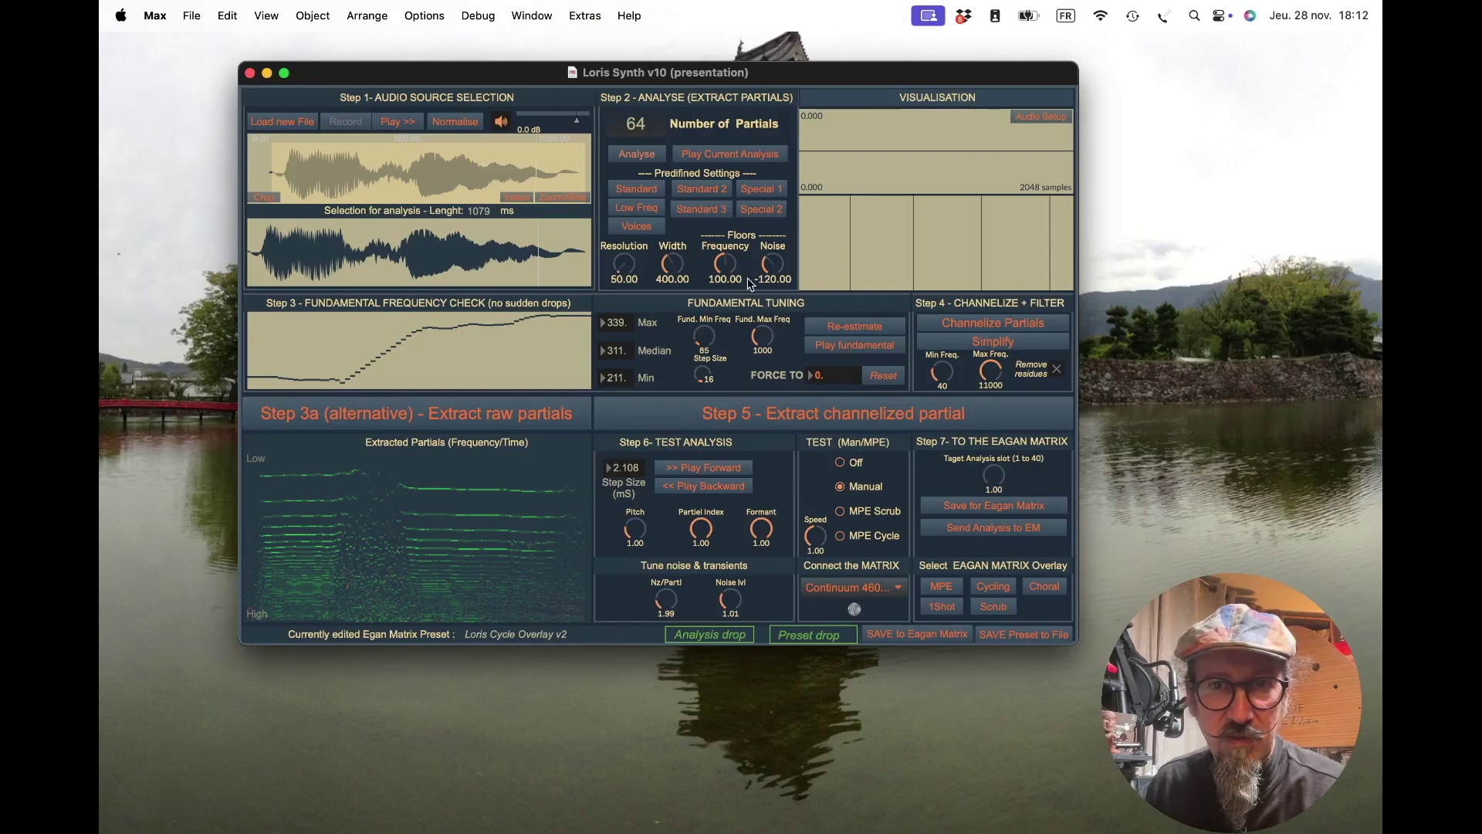
click(632, 158)
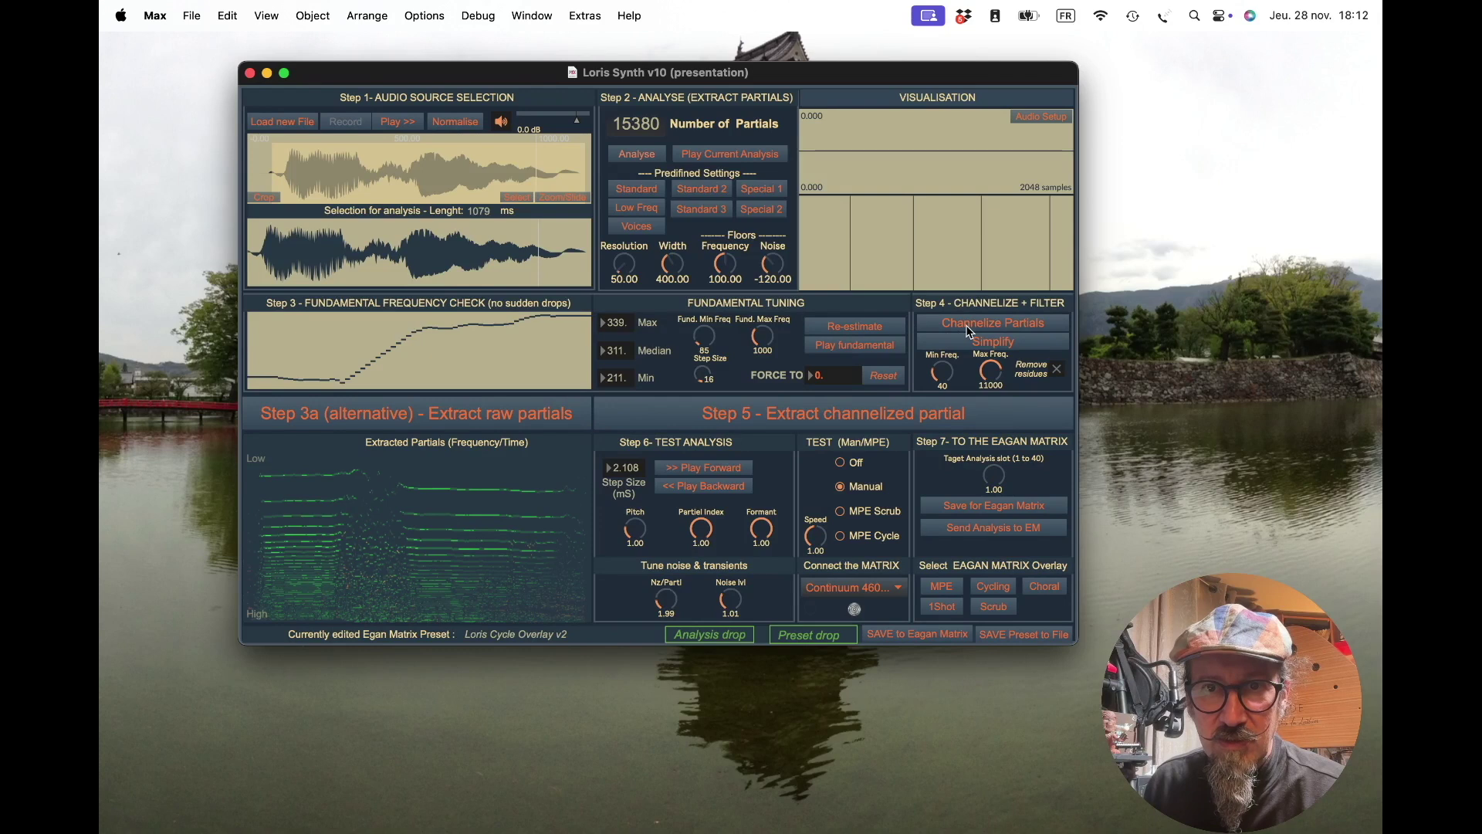
Step: Channelize and simplify the fresh analysis, then load the Standard analysis settings
click(925, 347)
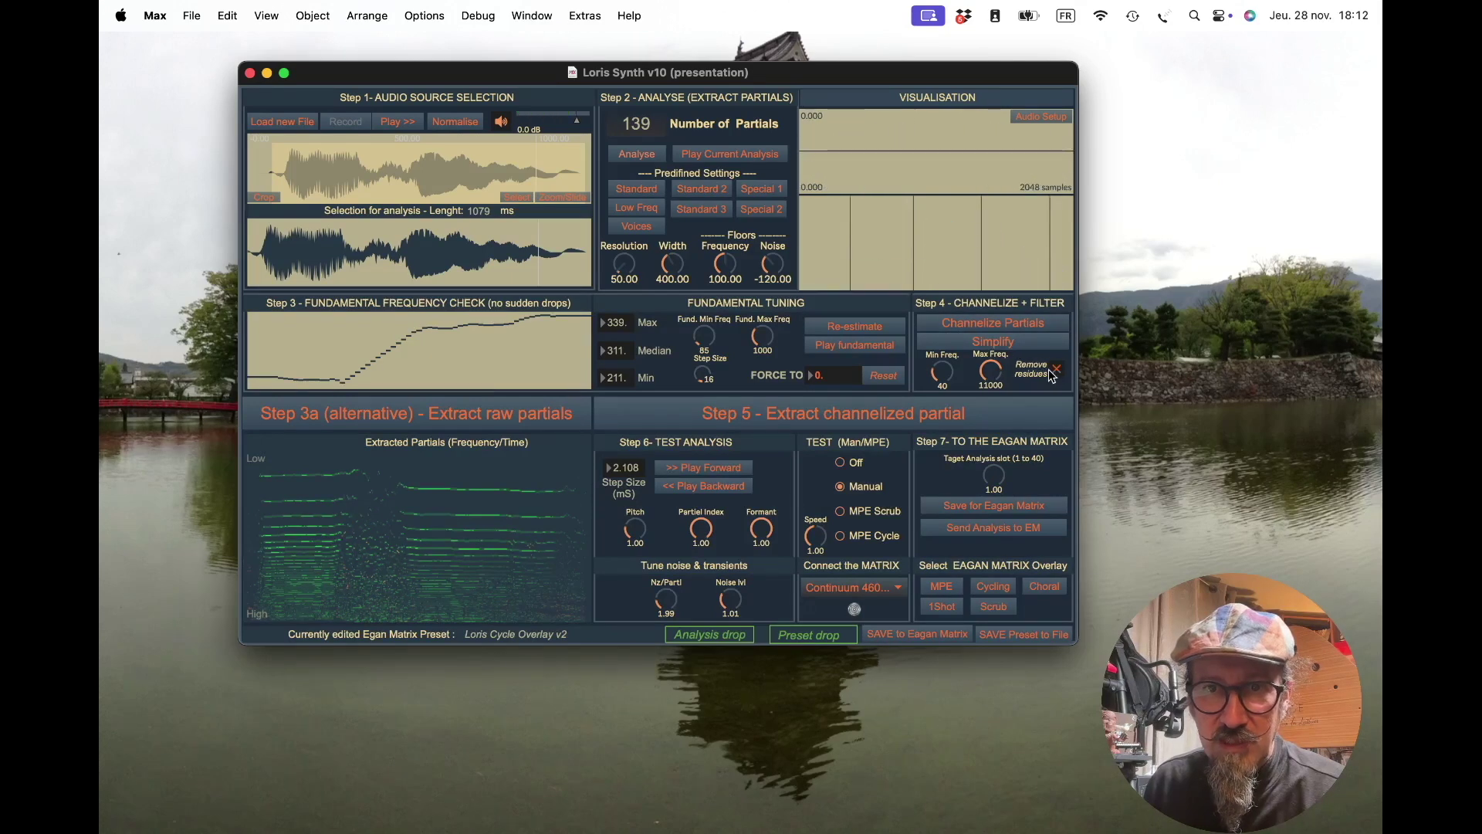
click(995, 345)
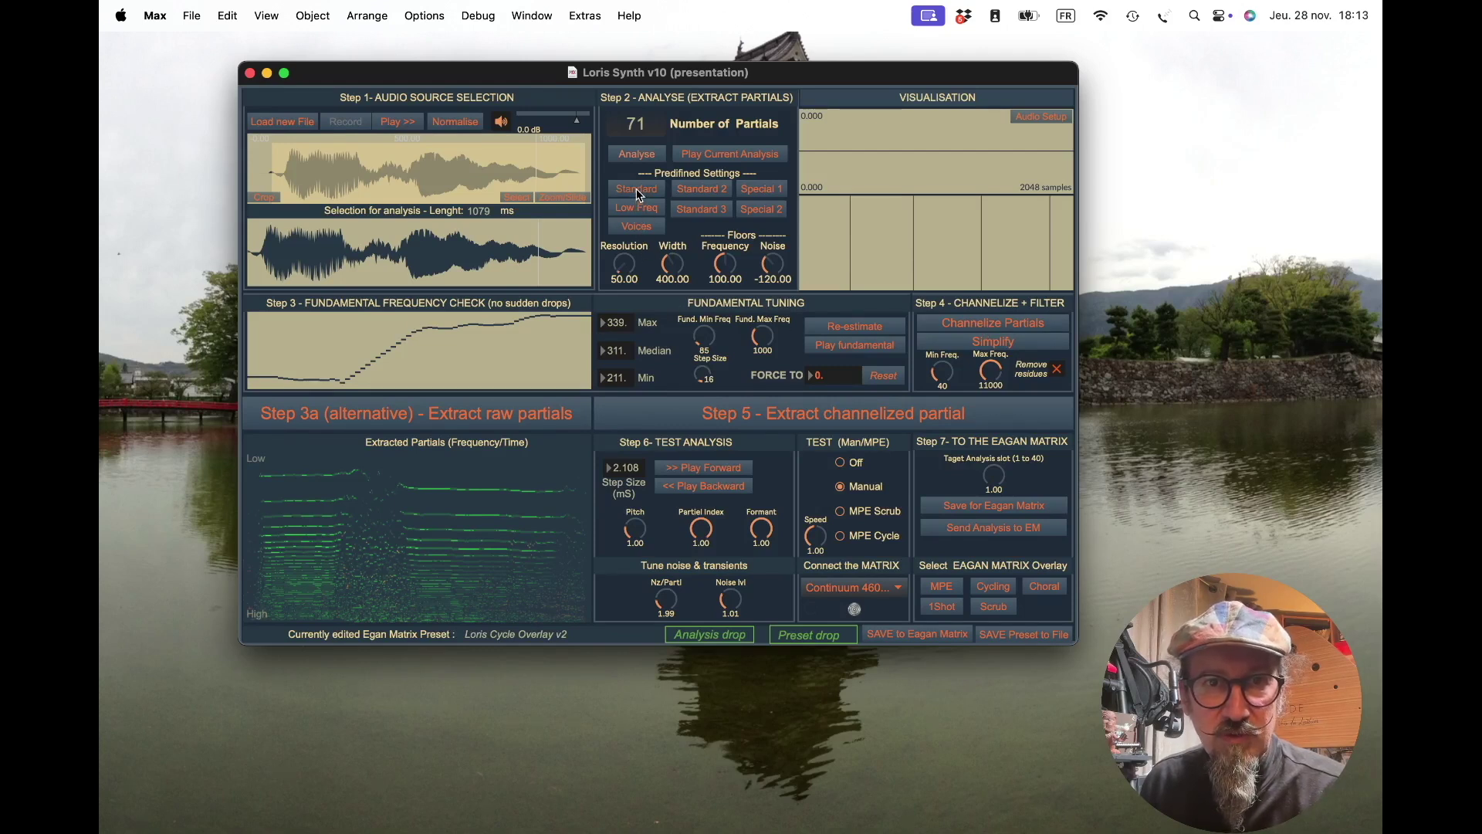
click(636, 189)
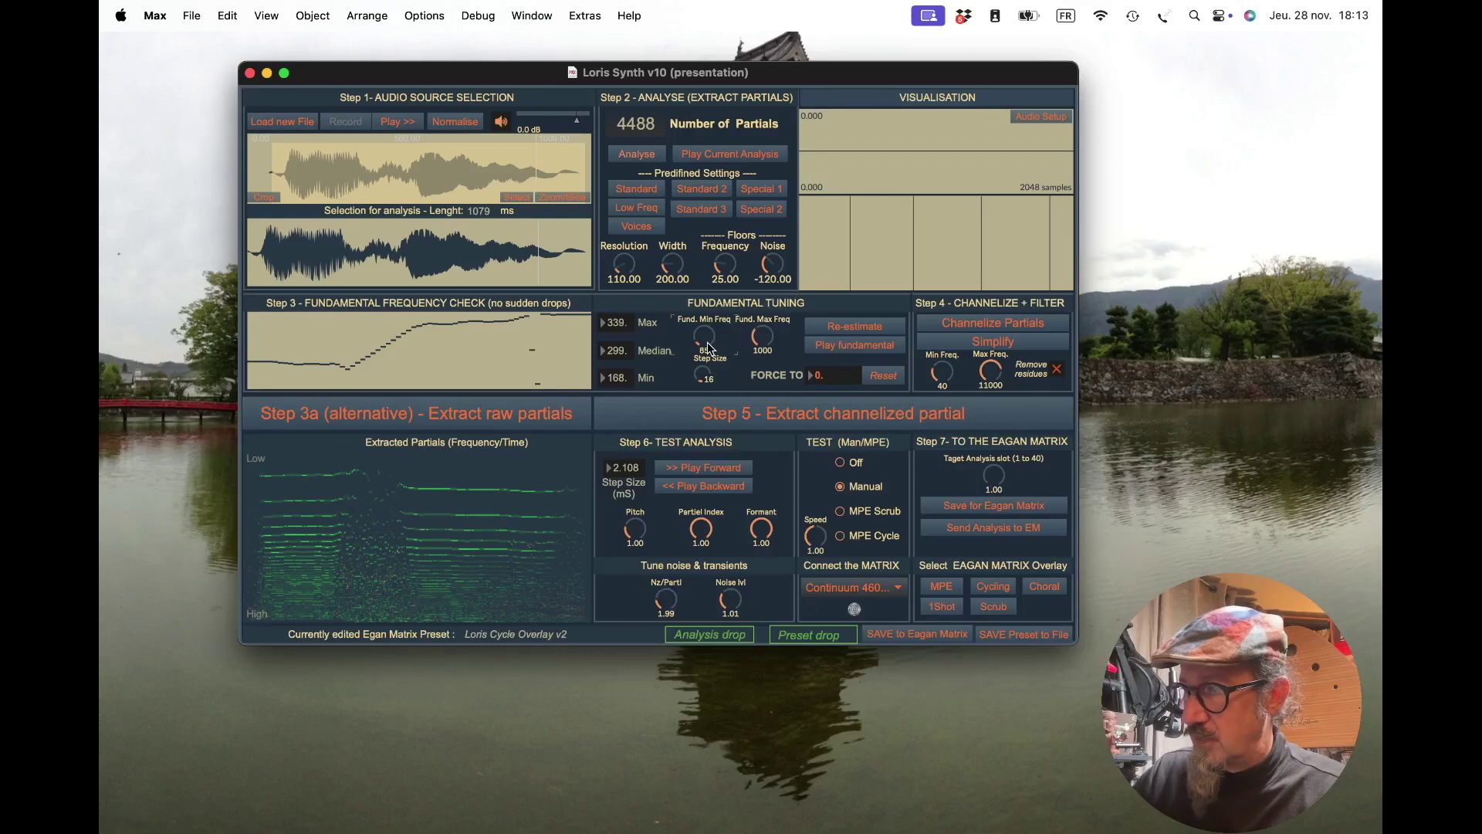
Step: Set Fund. Min Freq from 85 to 200 and re-estimate, giving median 311, min 204
drag(708, 349, 708, 316)
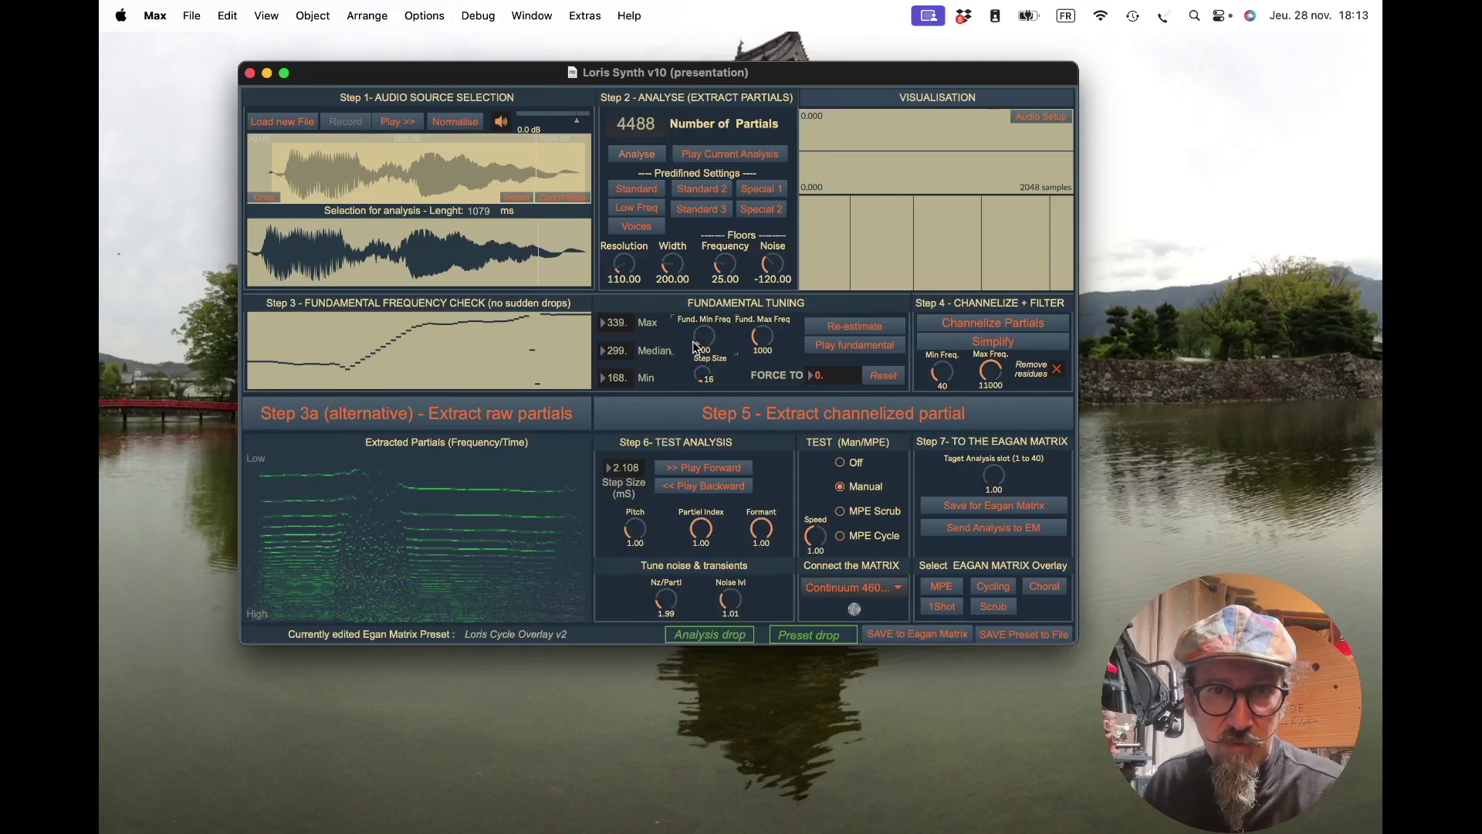
click(844, 324)
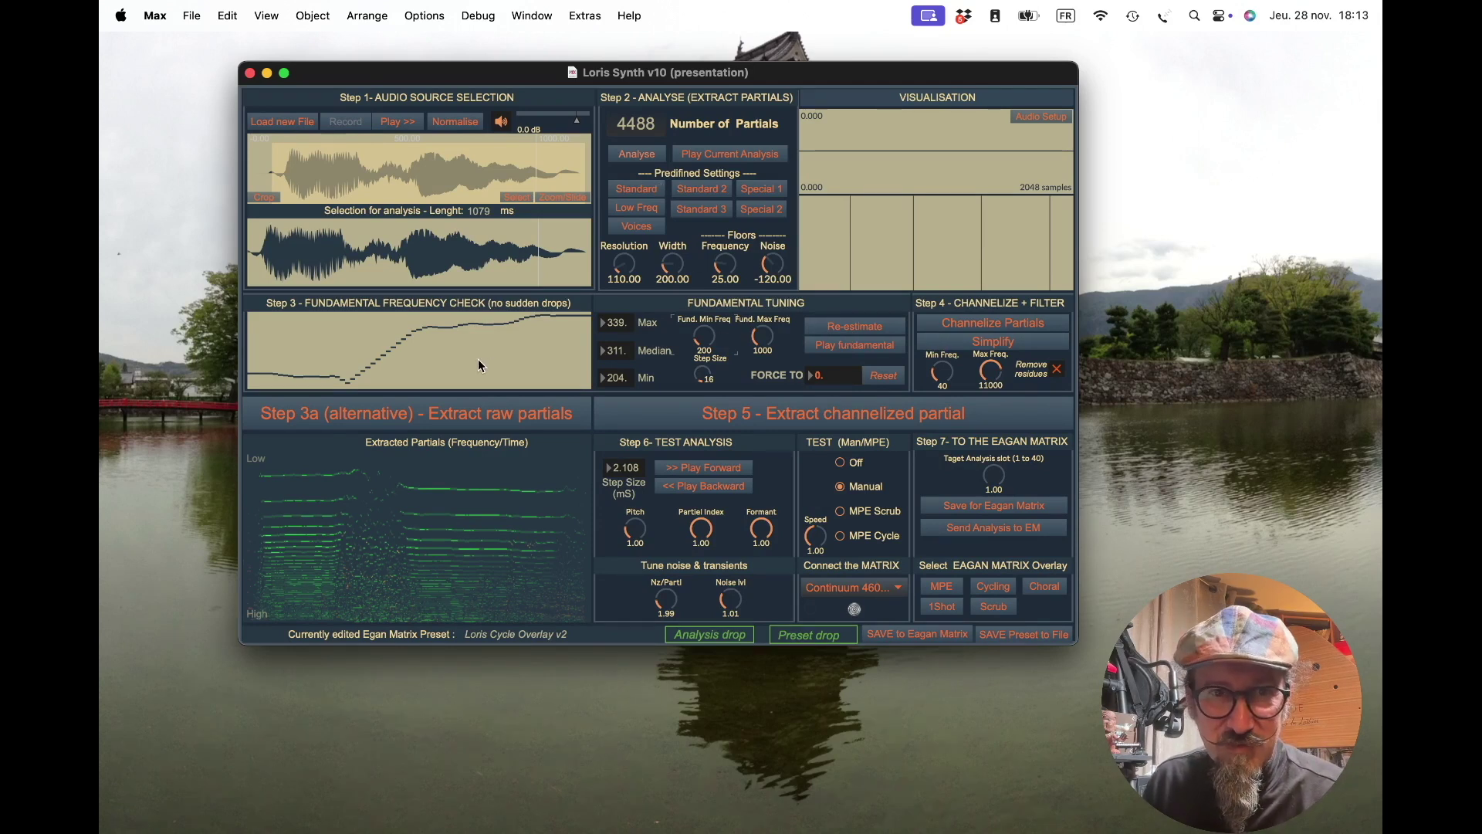
Step: Channelize and simplify the partials down to 49, then play them forward
click(998, 325)
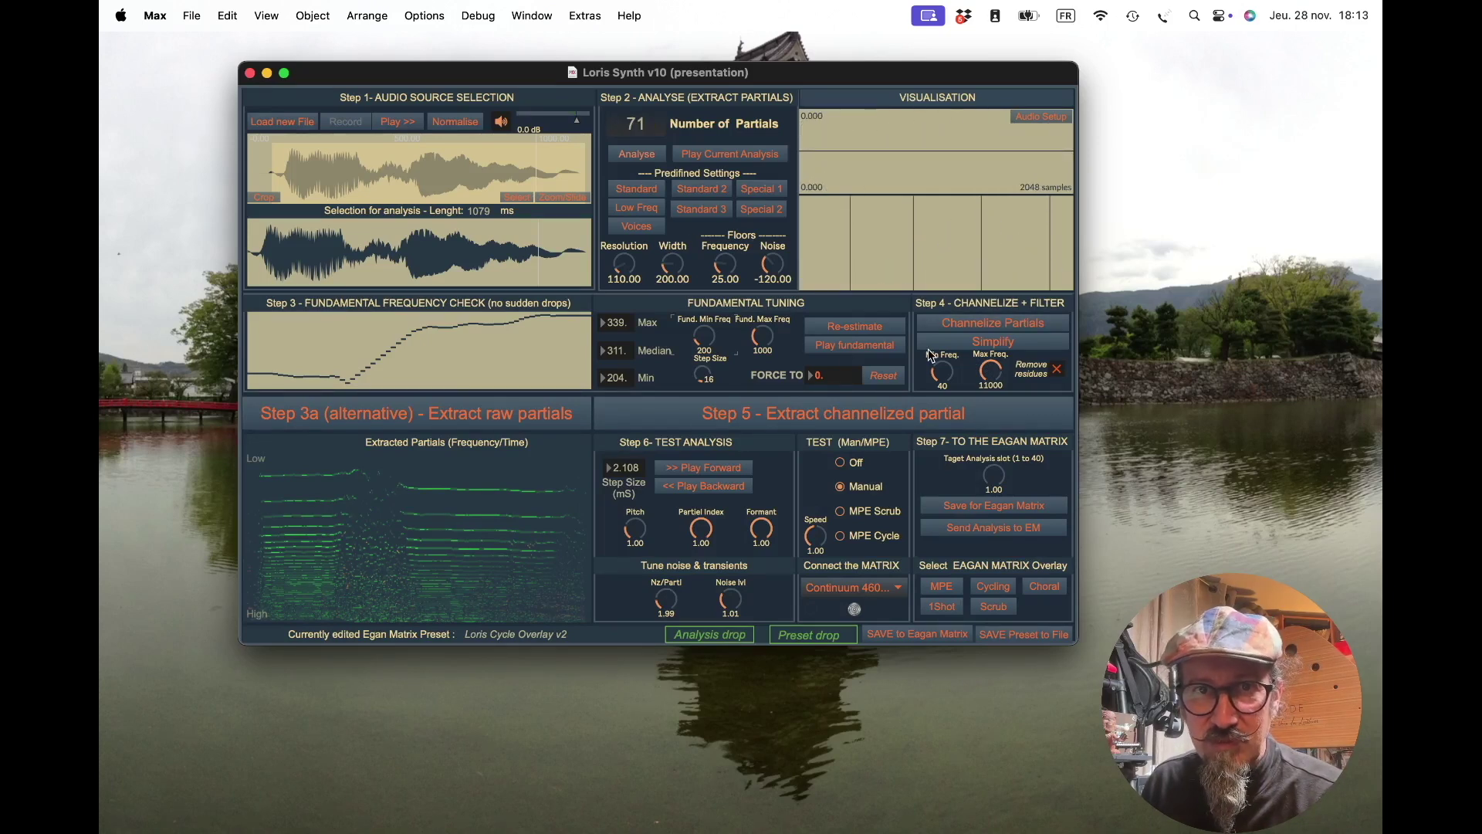
click(968, 348)
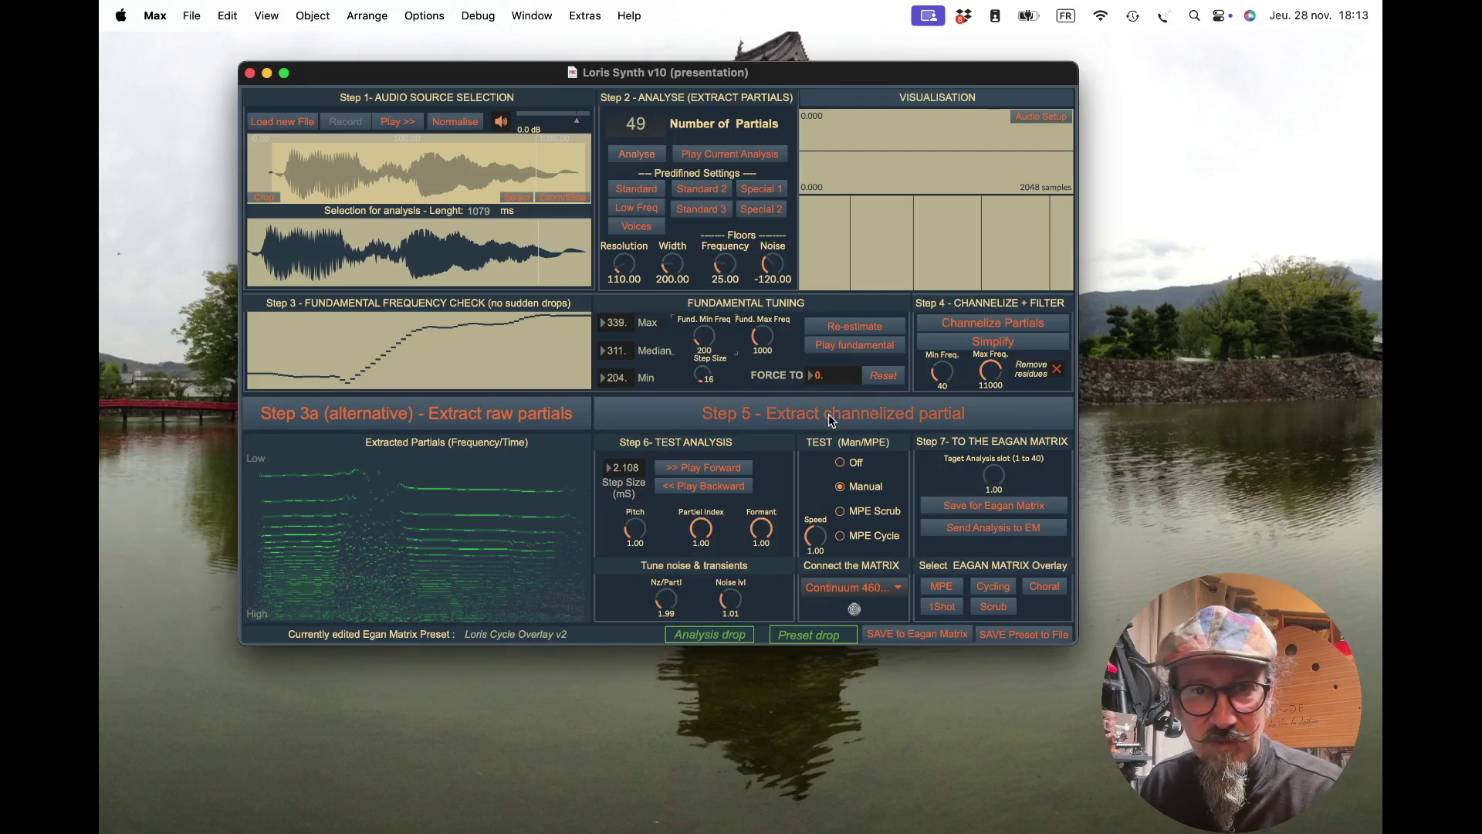
click(716, 468)
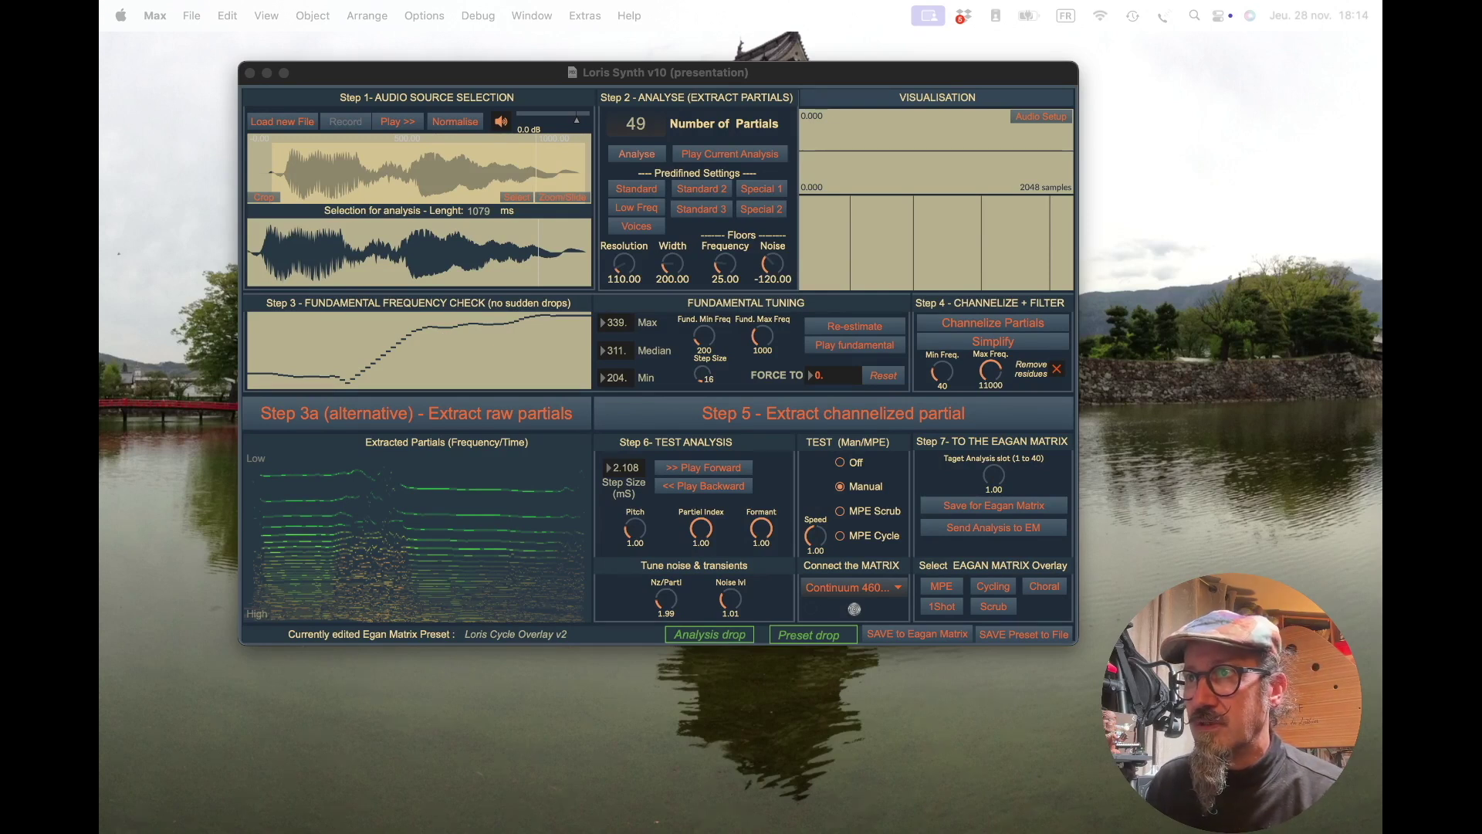
Step: Load opera-female-vocals_140bpm_A_major.wav into Step 1, select a stretch and audition it
drag(1382, 510, 350, 173)
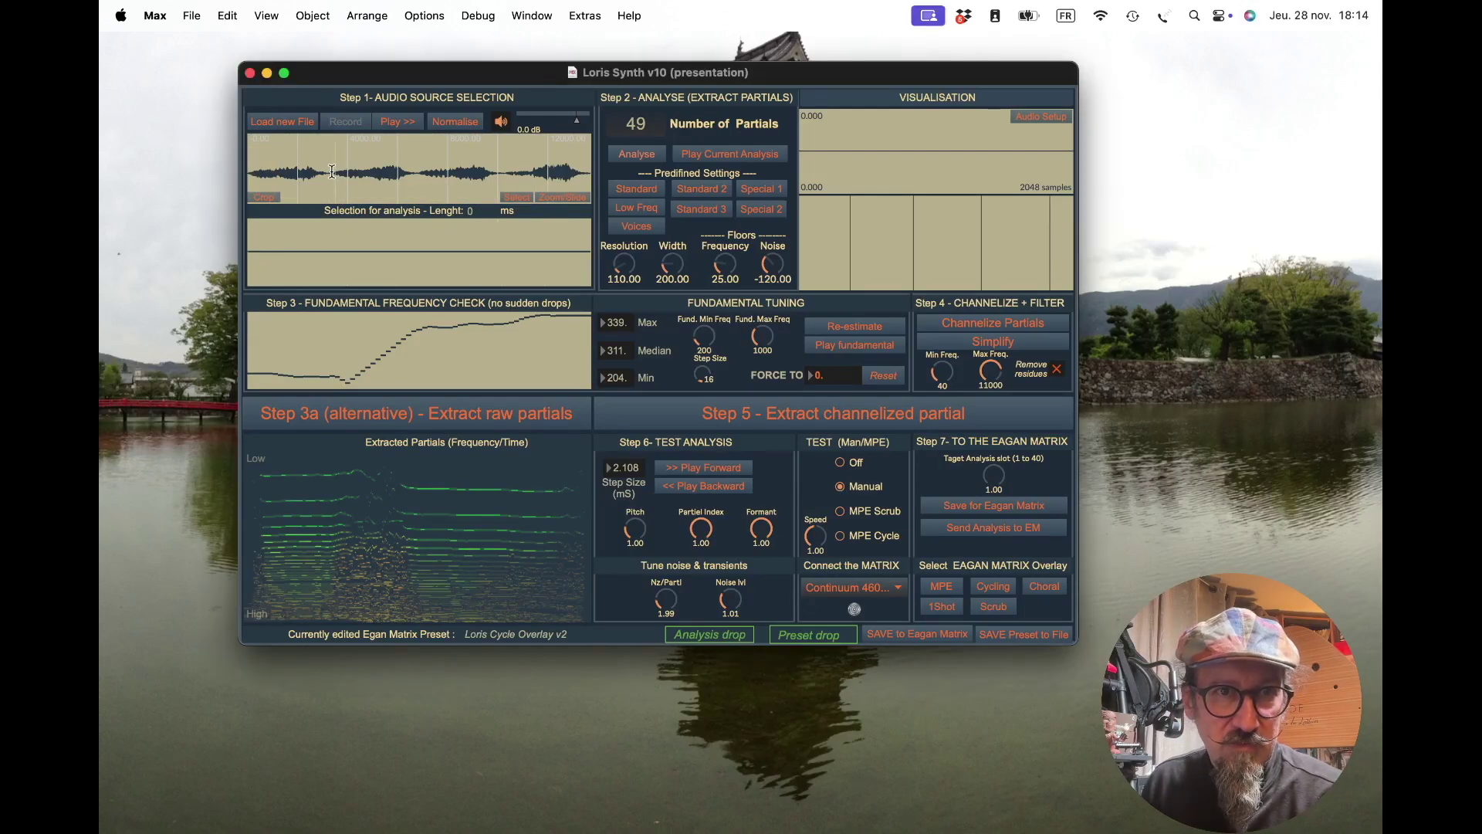
drag(333, 171, 412, 174)
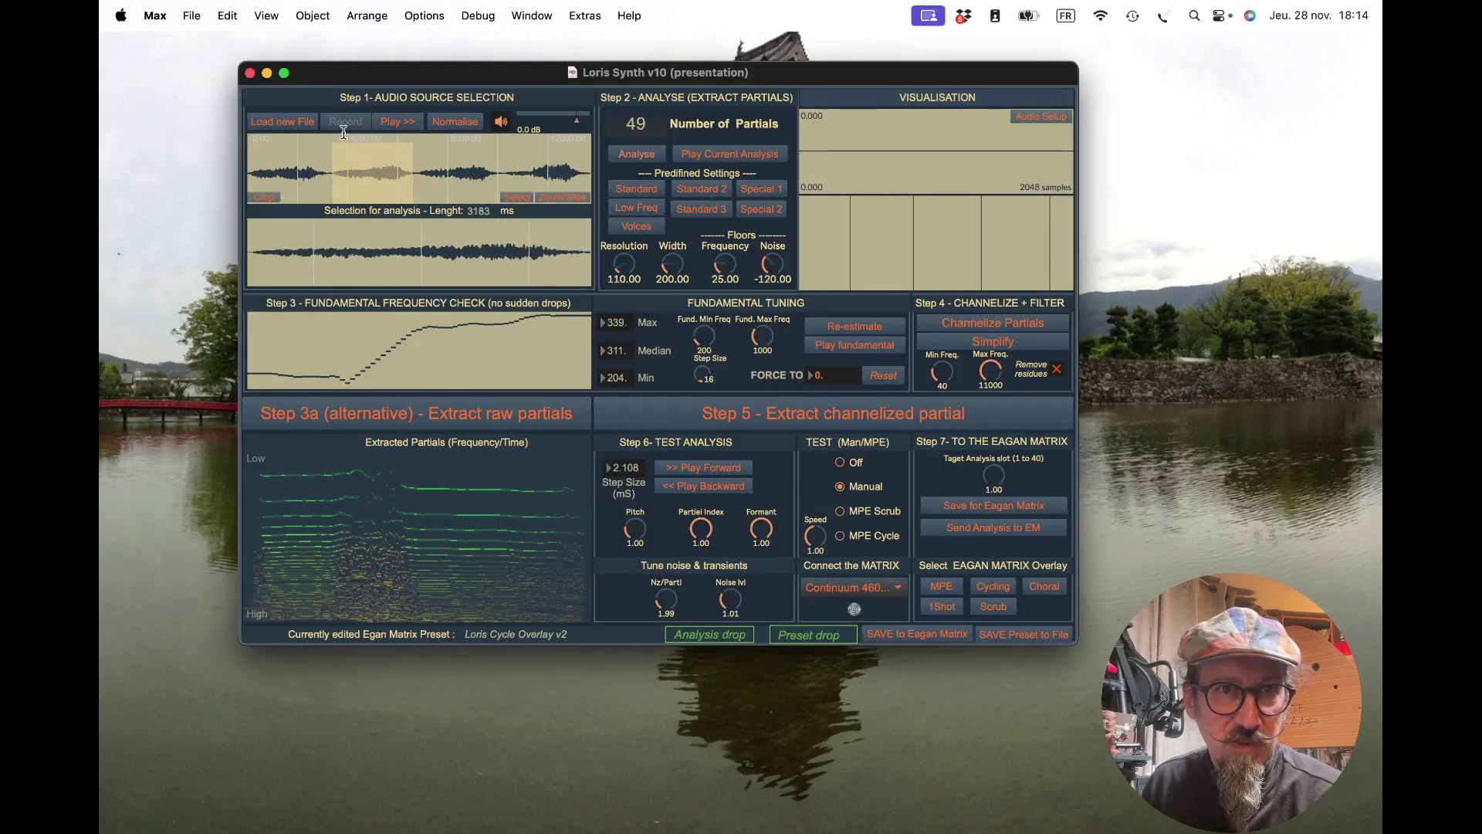
click(404, 123)
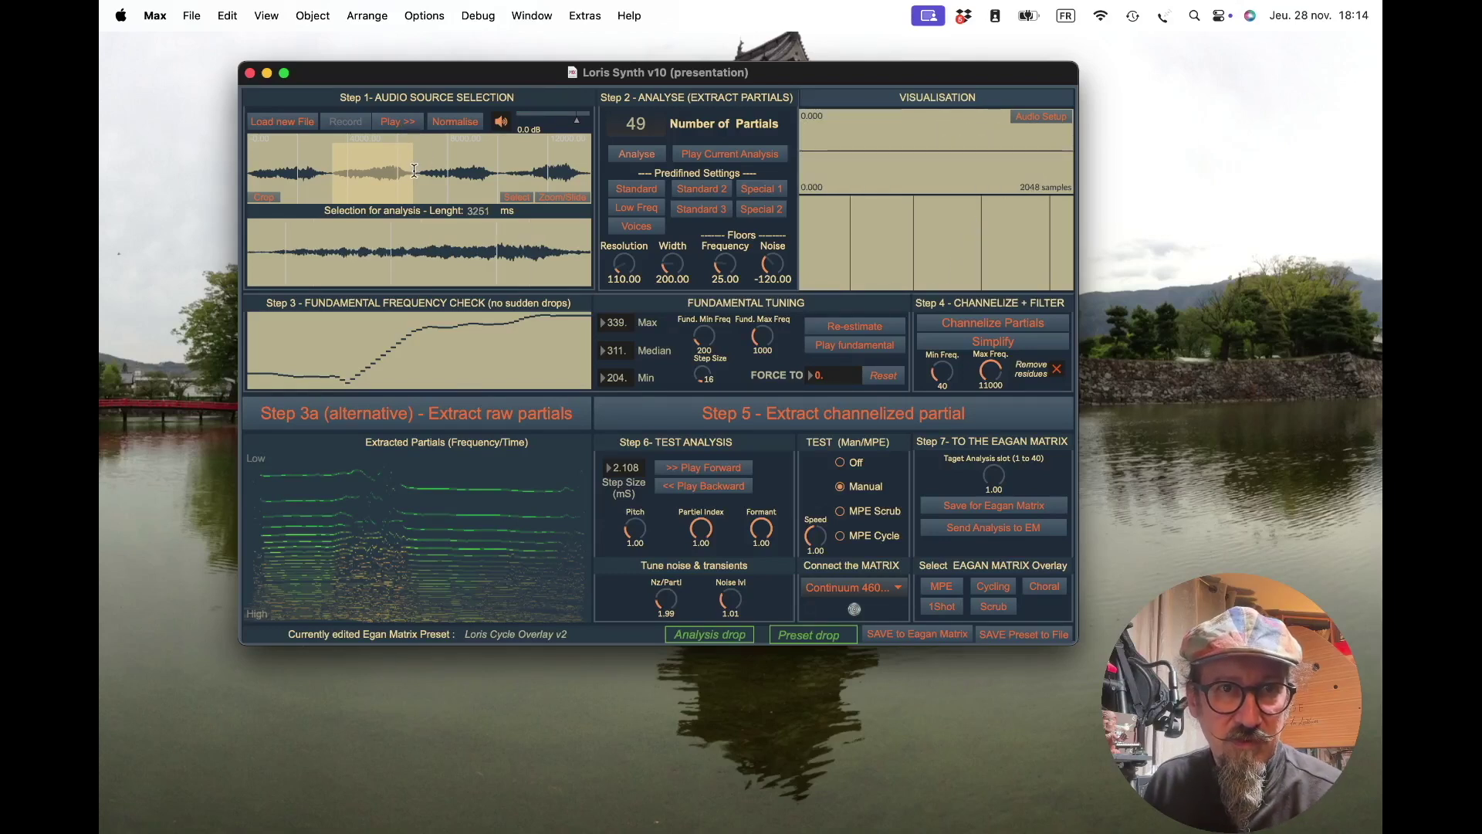
Step: Move the selection to a later 3352 ms stretch, normalise the sample and play it
drag(415, 173, 498, 173)
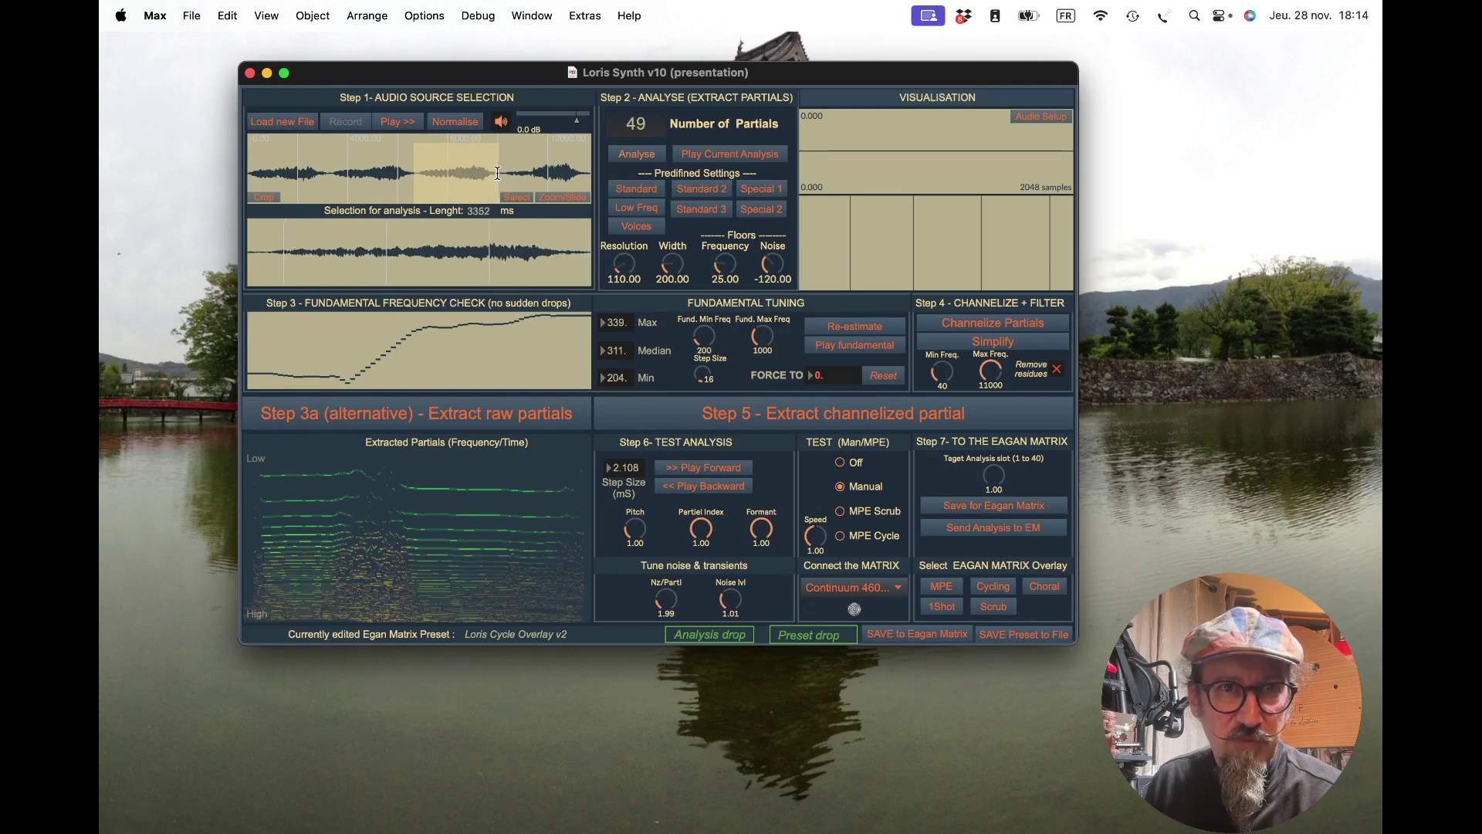
click(455, 128)
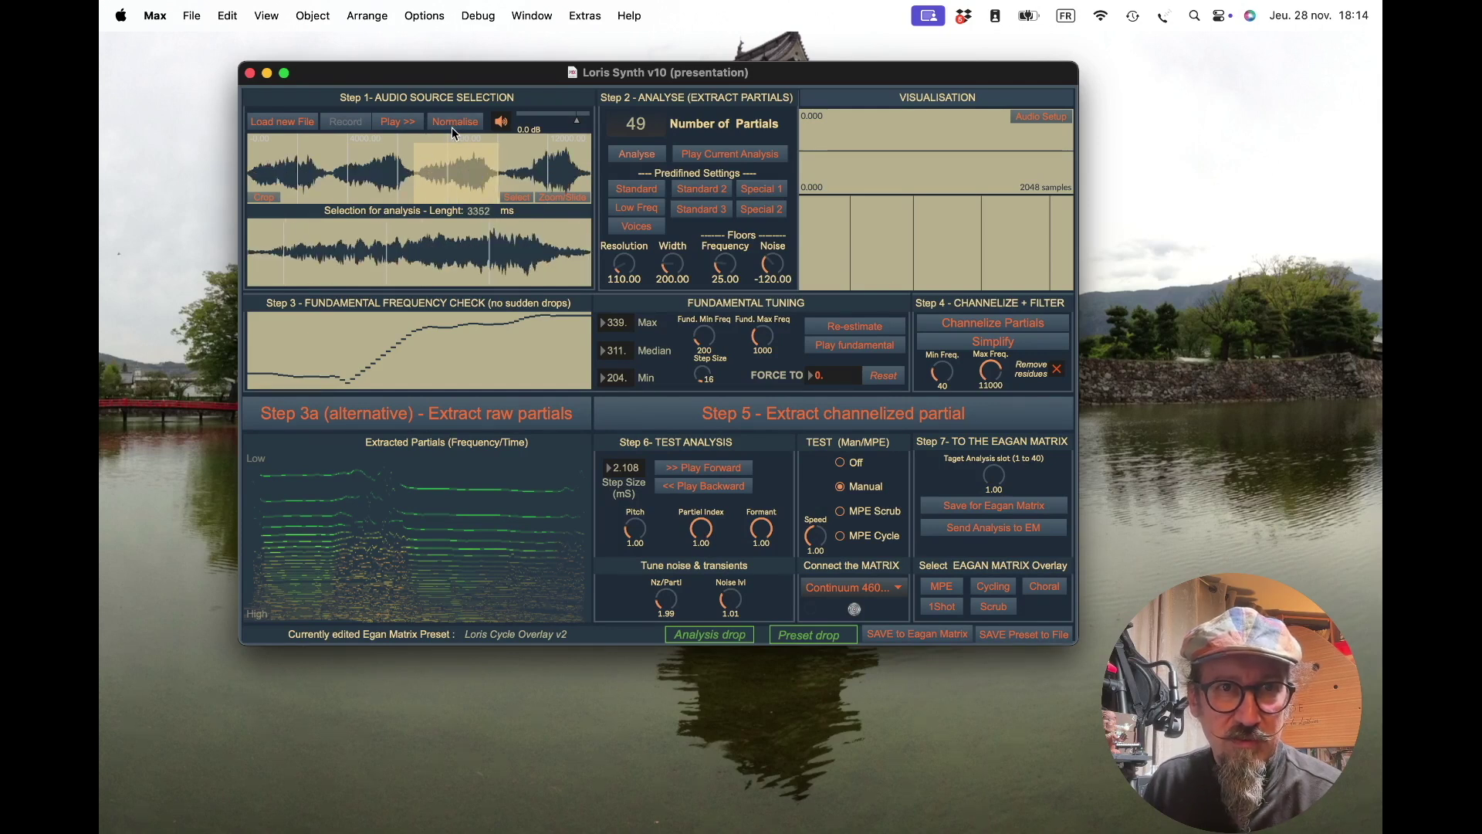
click(409, 122)
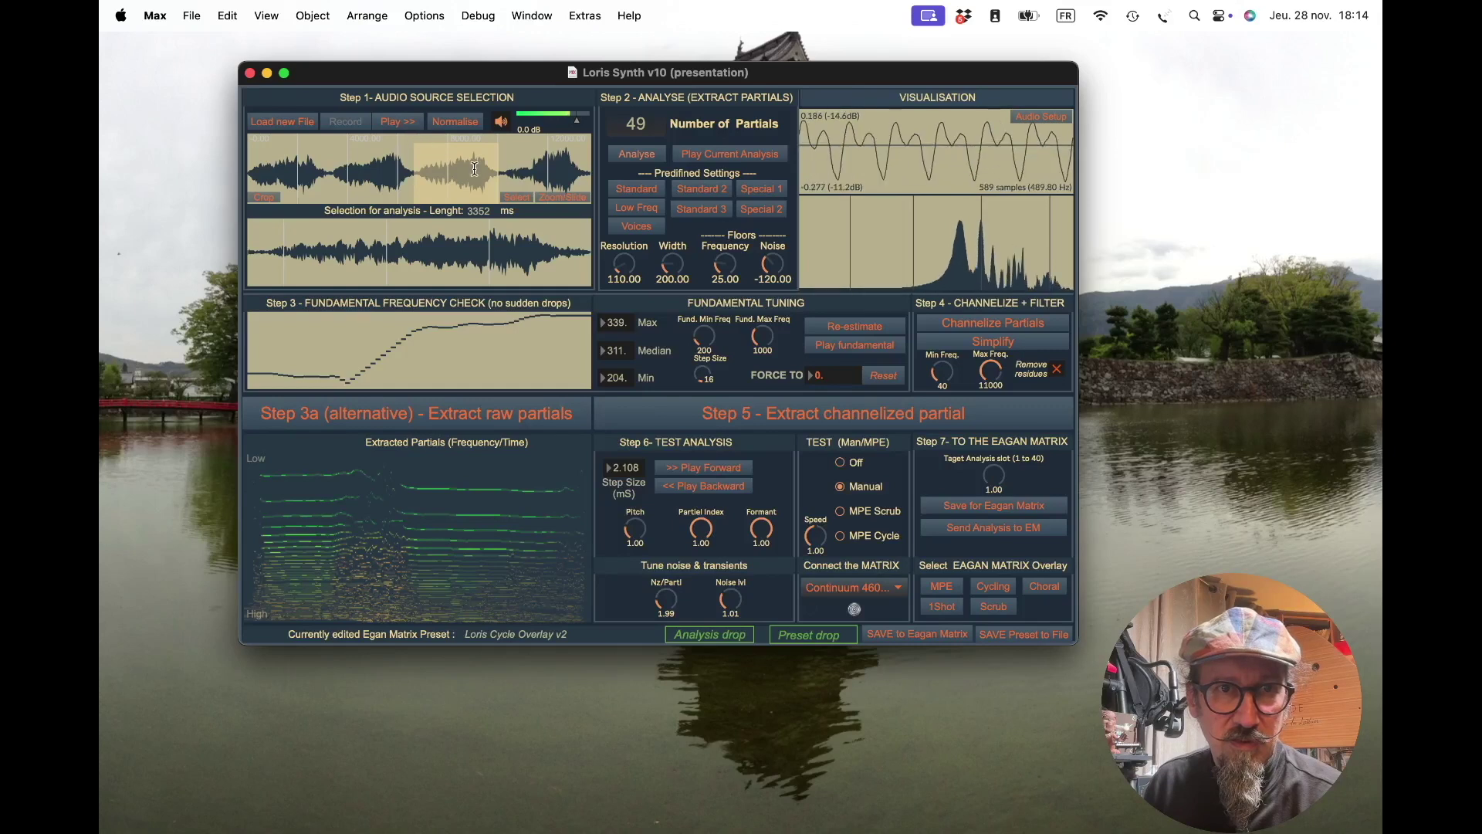
Step: Analyse with Voices settings into 31905 partials, re-estimate the fundamental, and raise its minimum to 400
click(637, 227)
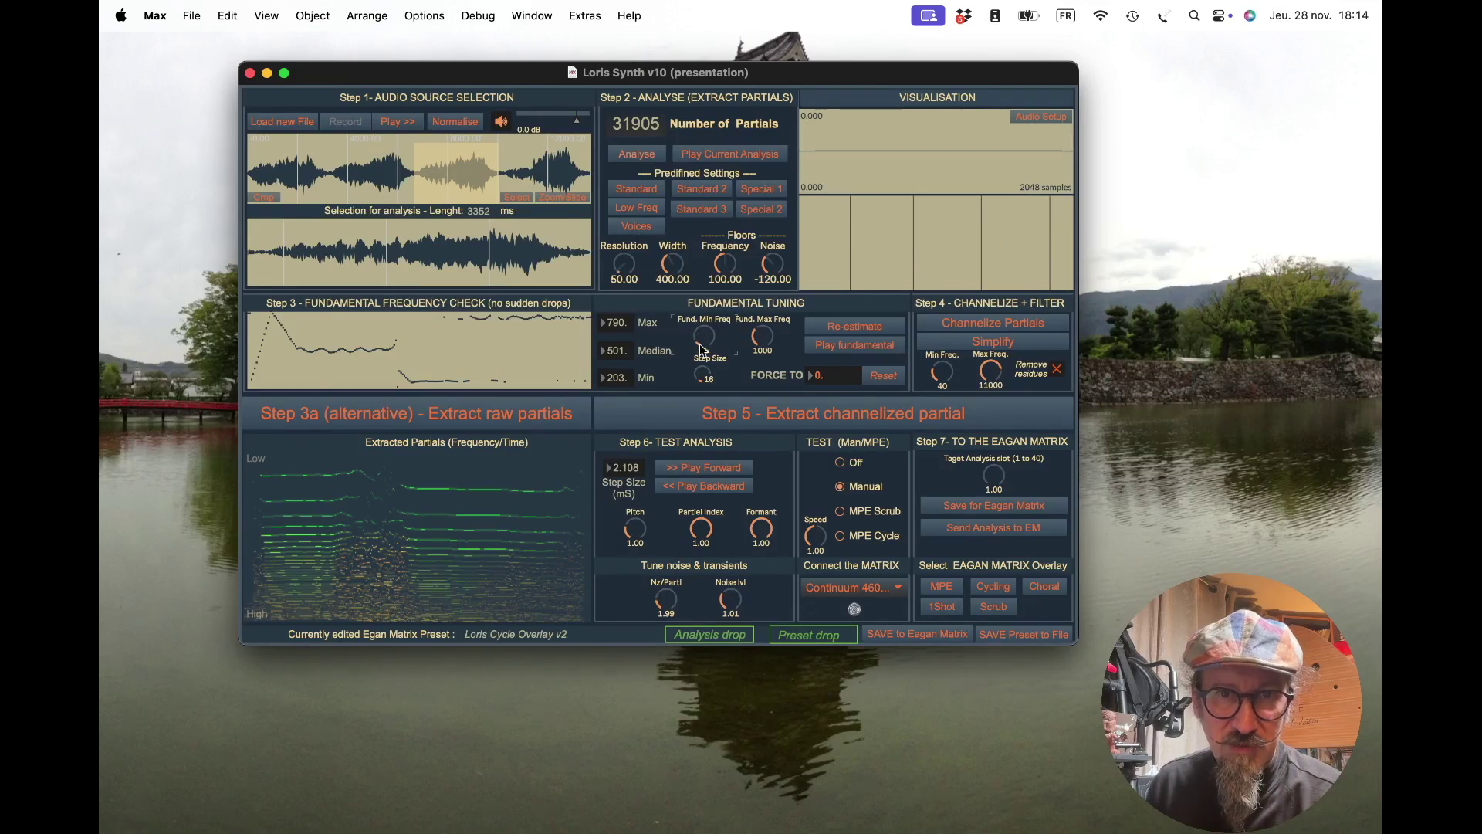
click(640, 206)
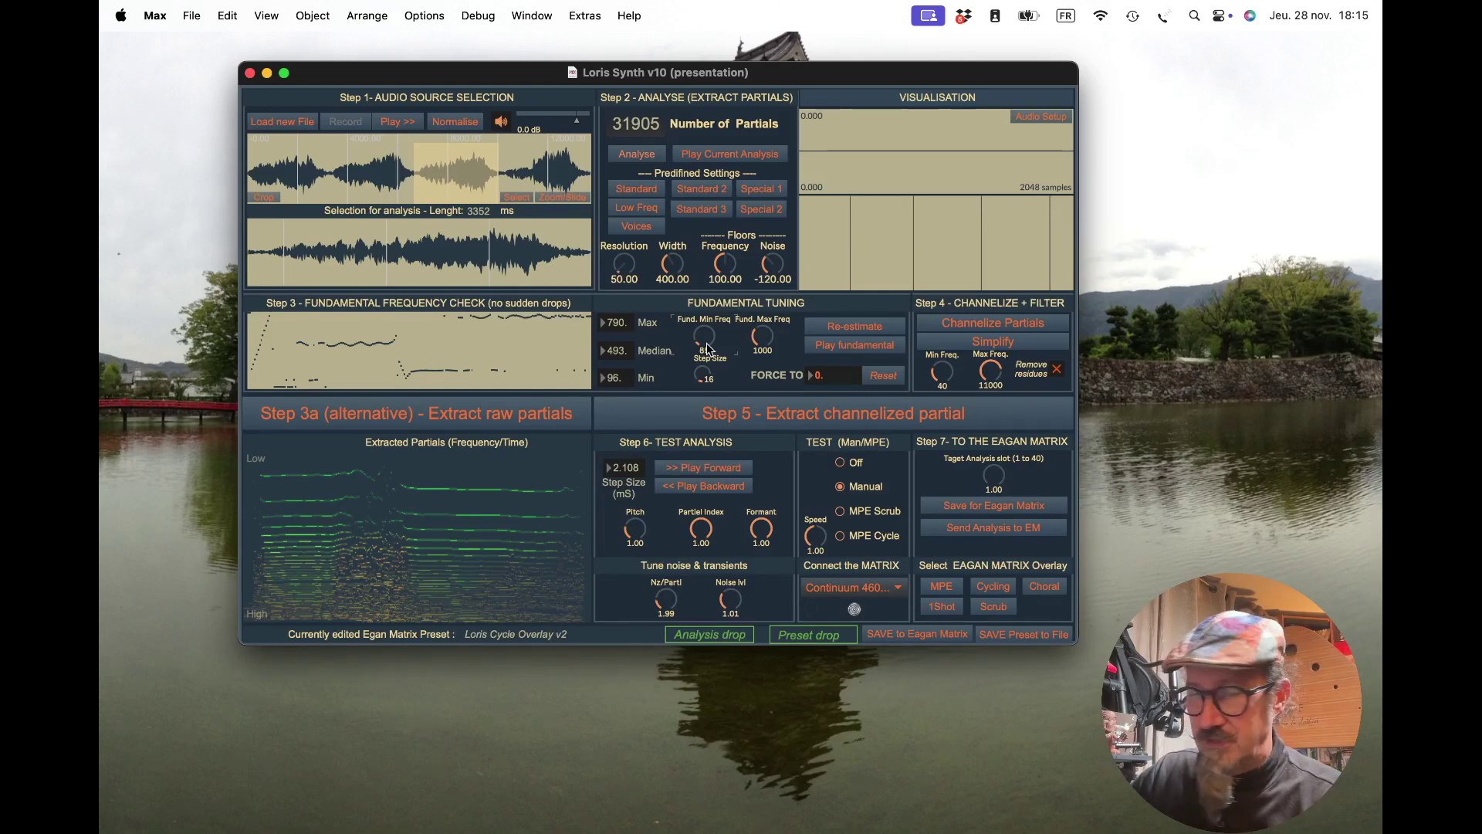
drag(708, 349, 707, 305)
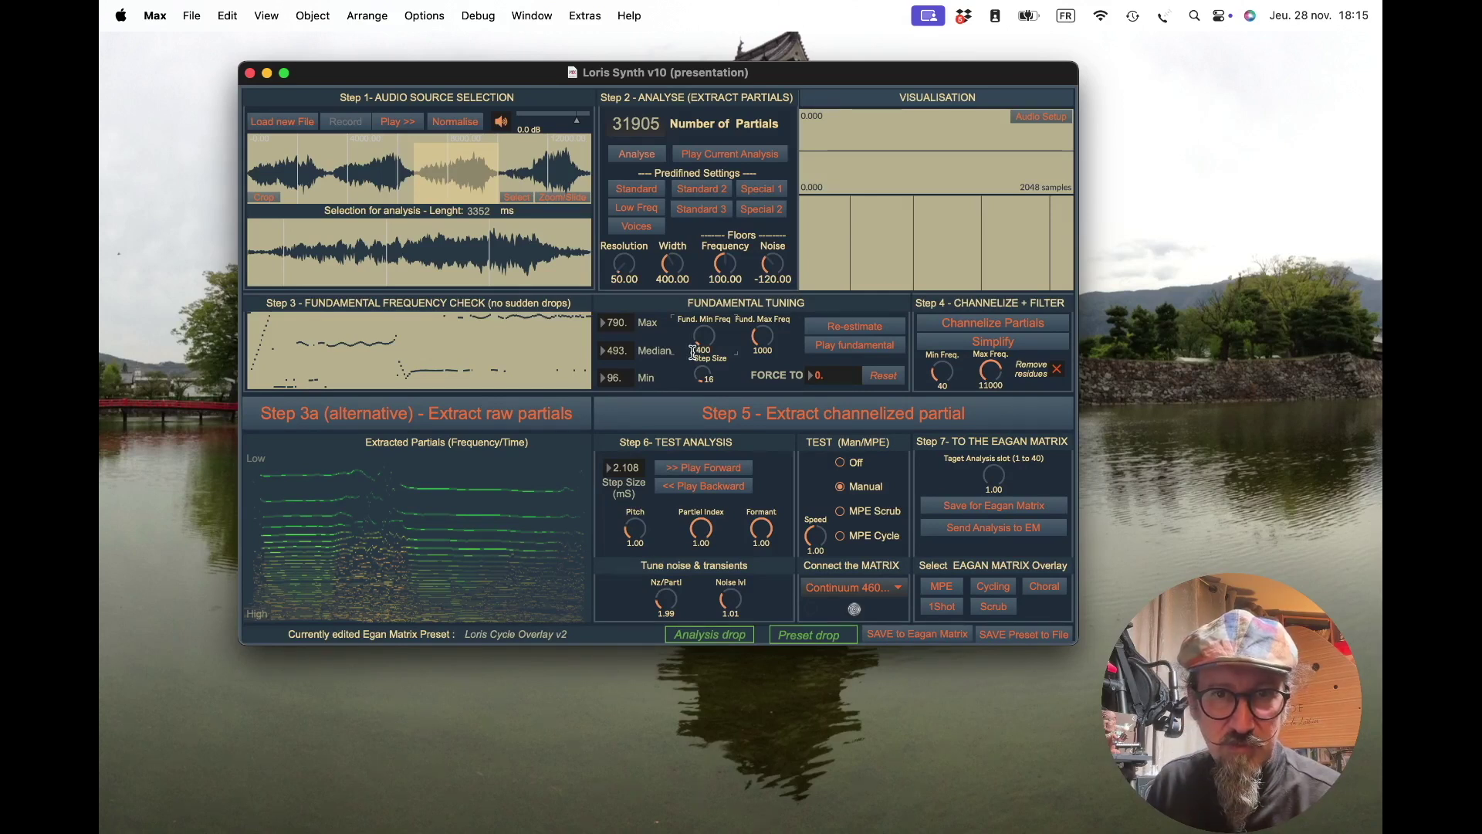
Step: Re-estimate the fundamental at min 400, play the section, and channelize 31905 partials to 20
click(841, 326)
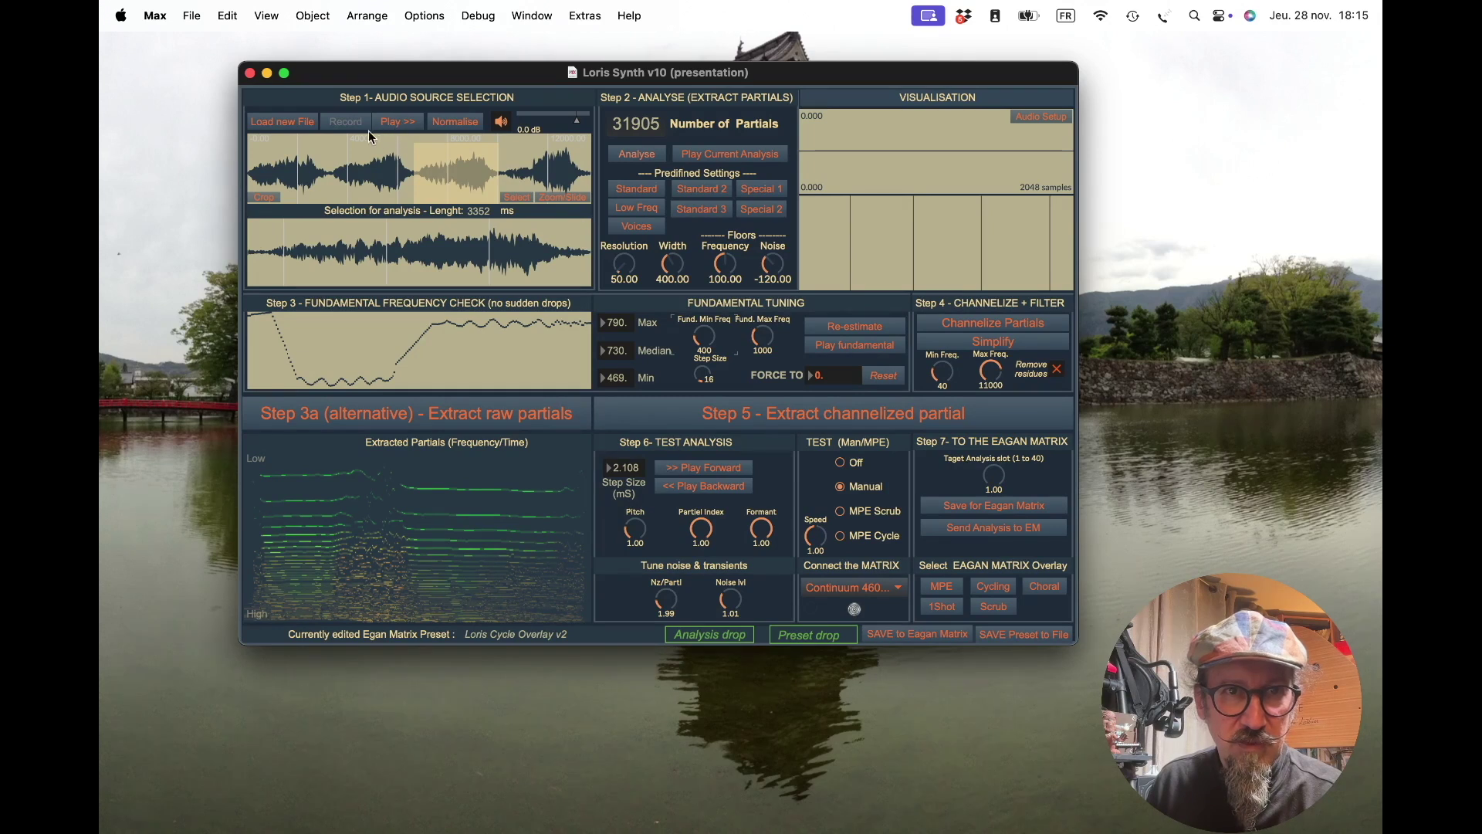
click(398, 124)
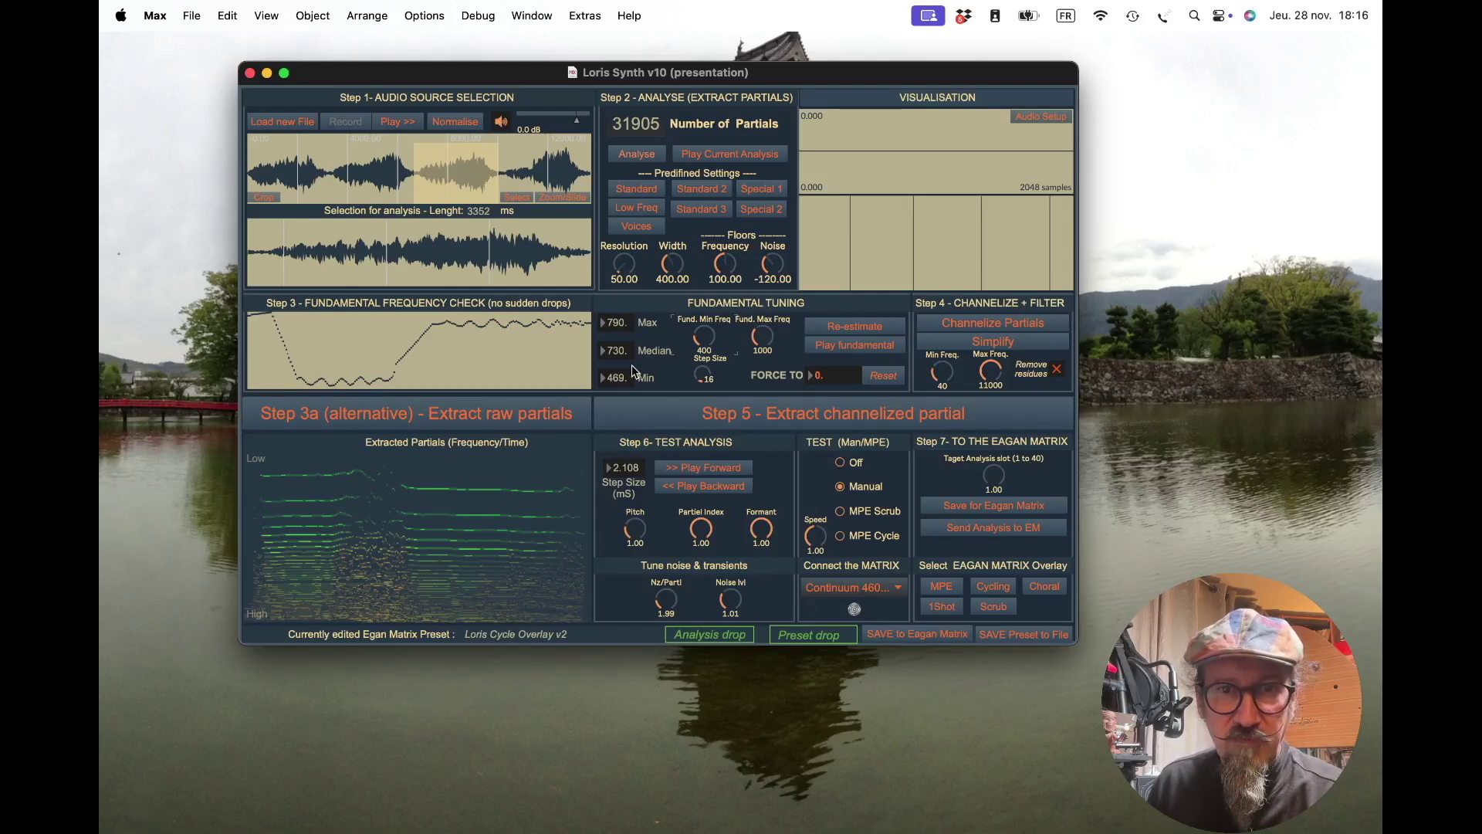
click(970, 327)
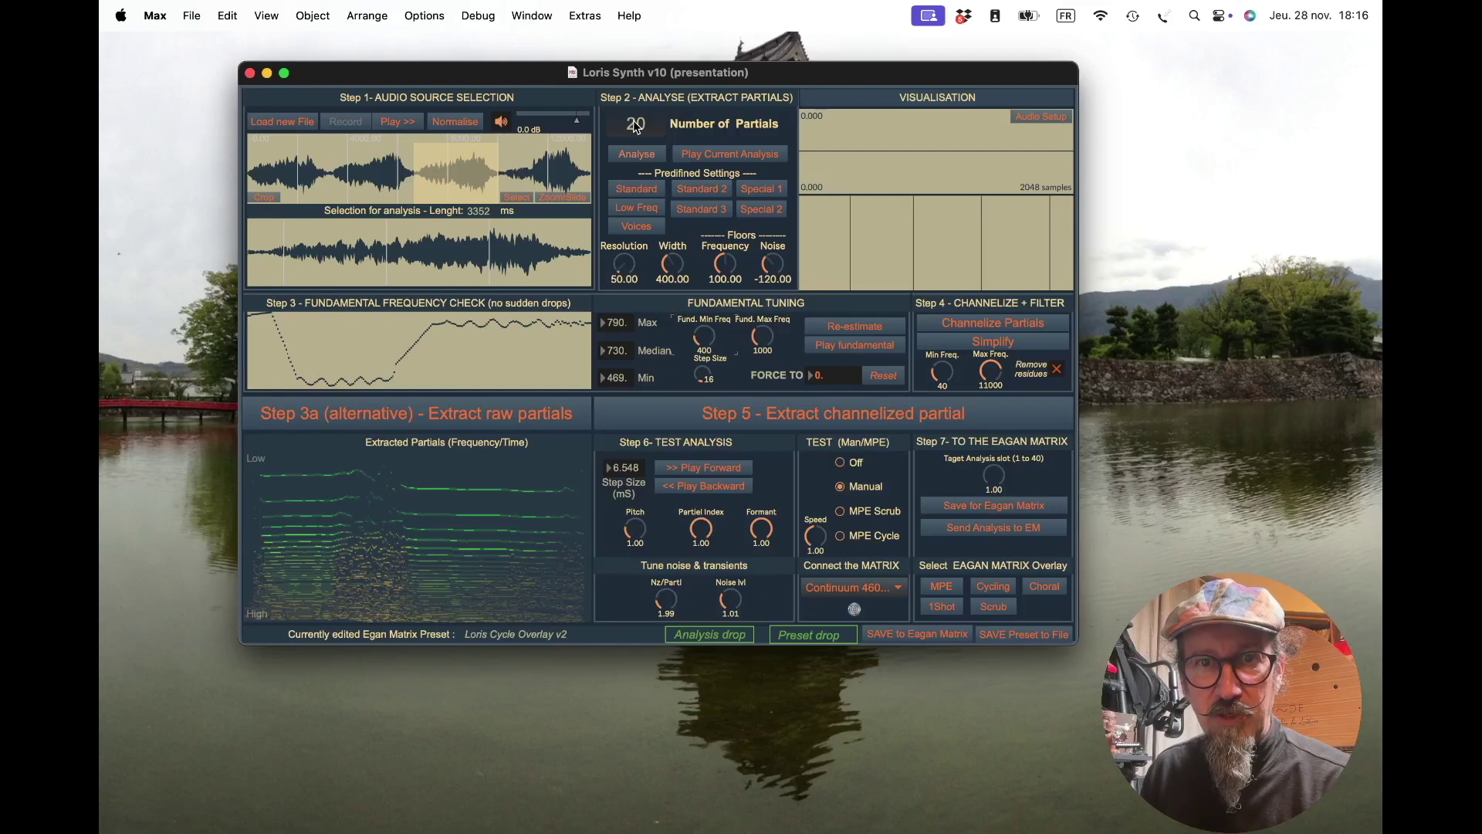
Step: Lower the Fund. Min Freq dial to 85
drag(705, 337, 704, 340)
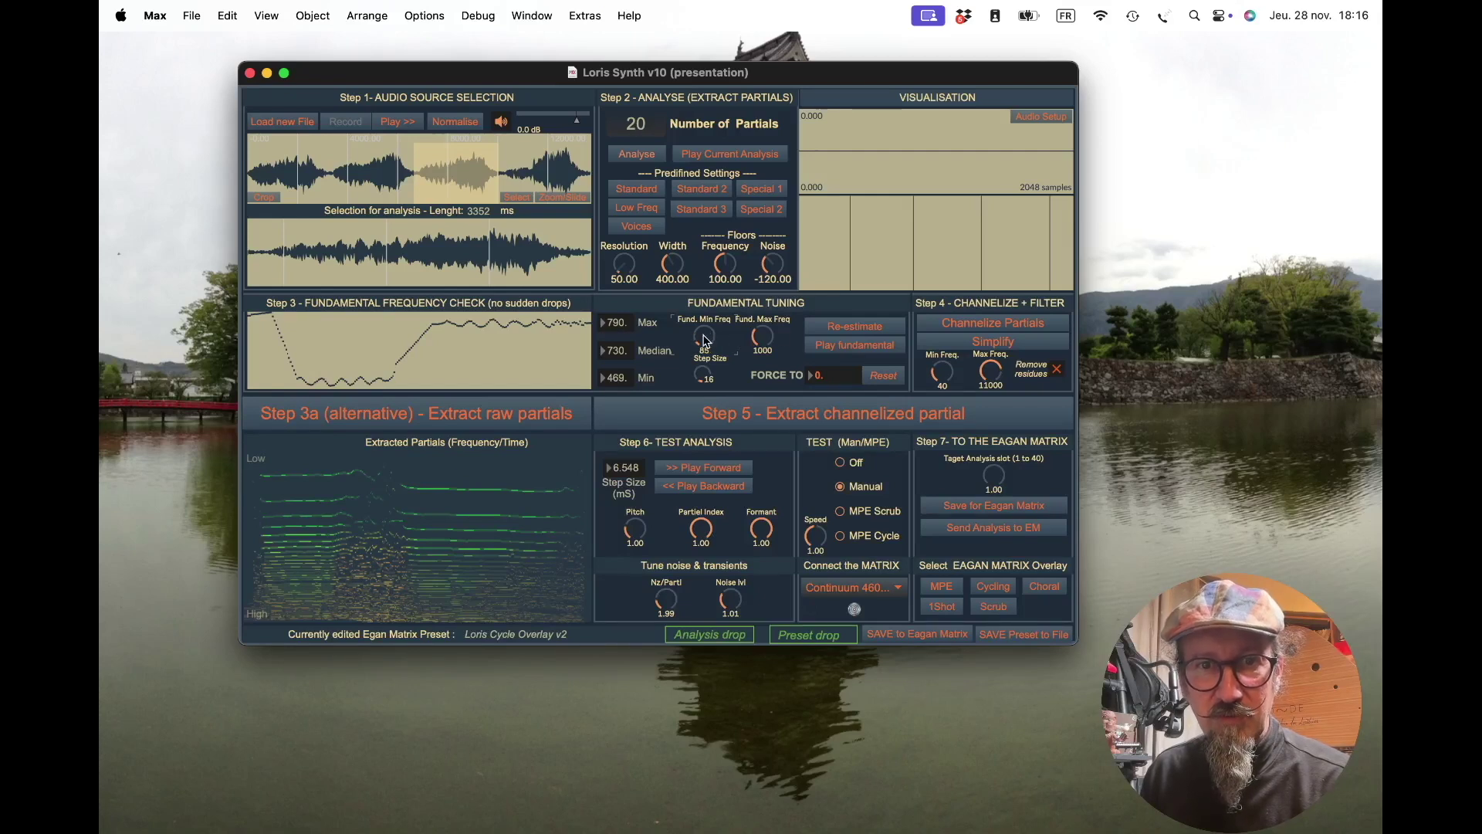
Step: Re-analyse the sample at minimum fundamental 85 and channelize 31905 partials down to 153
click(631, 159)
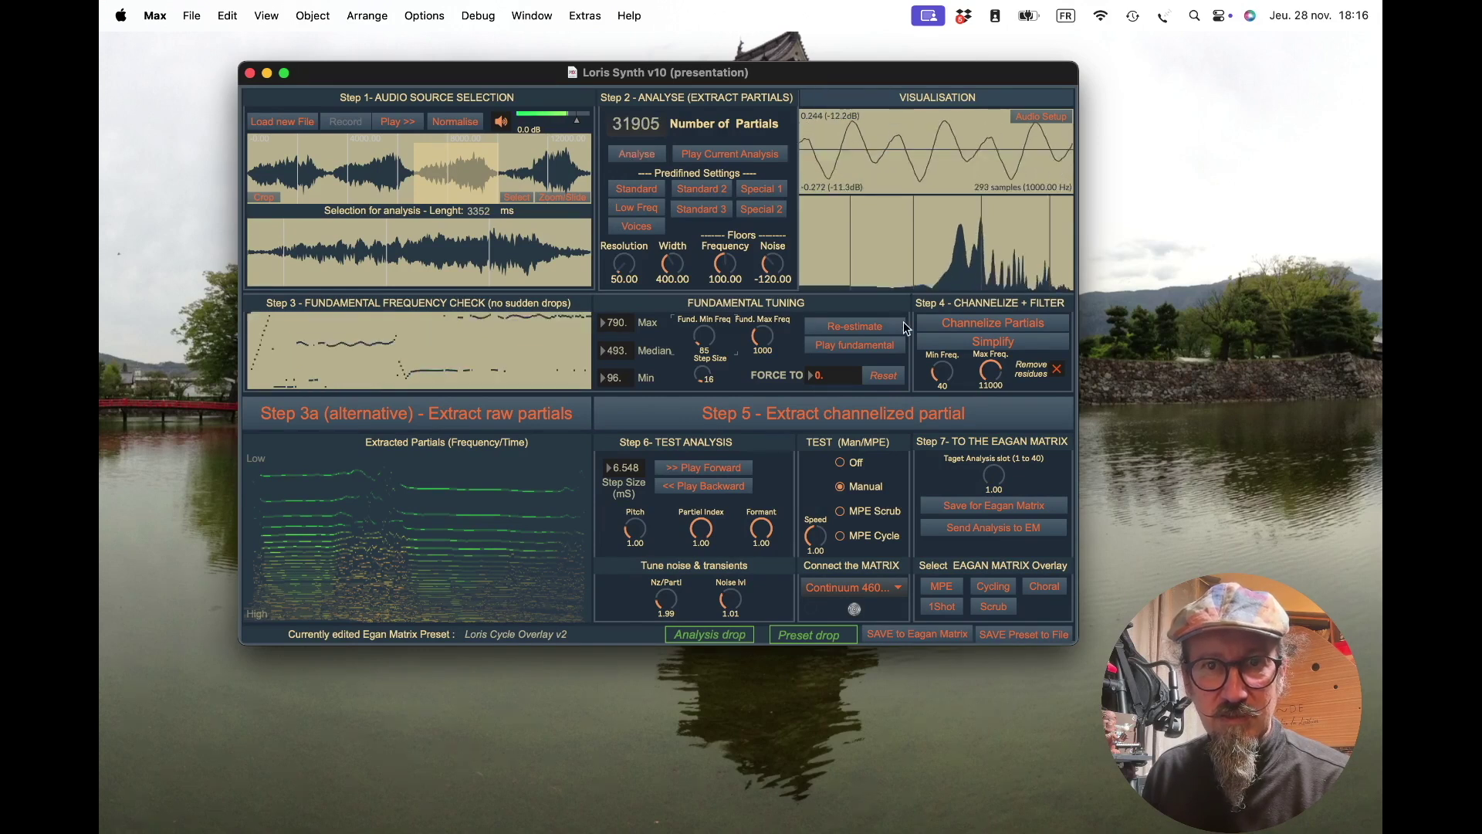
click(961, 324)
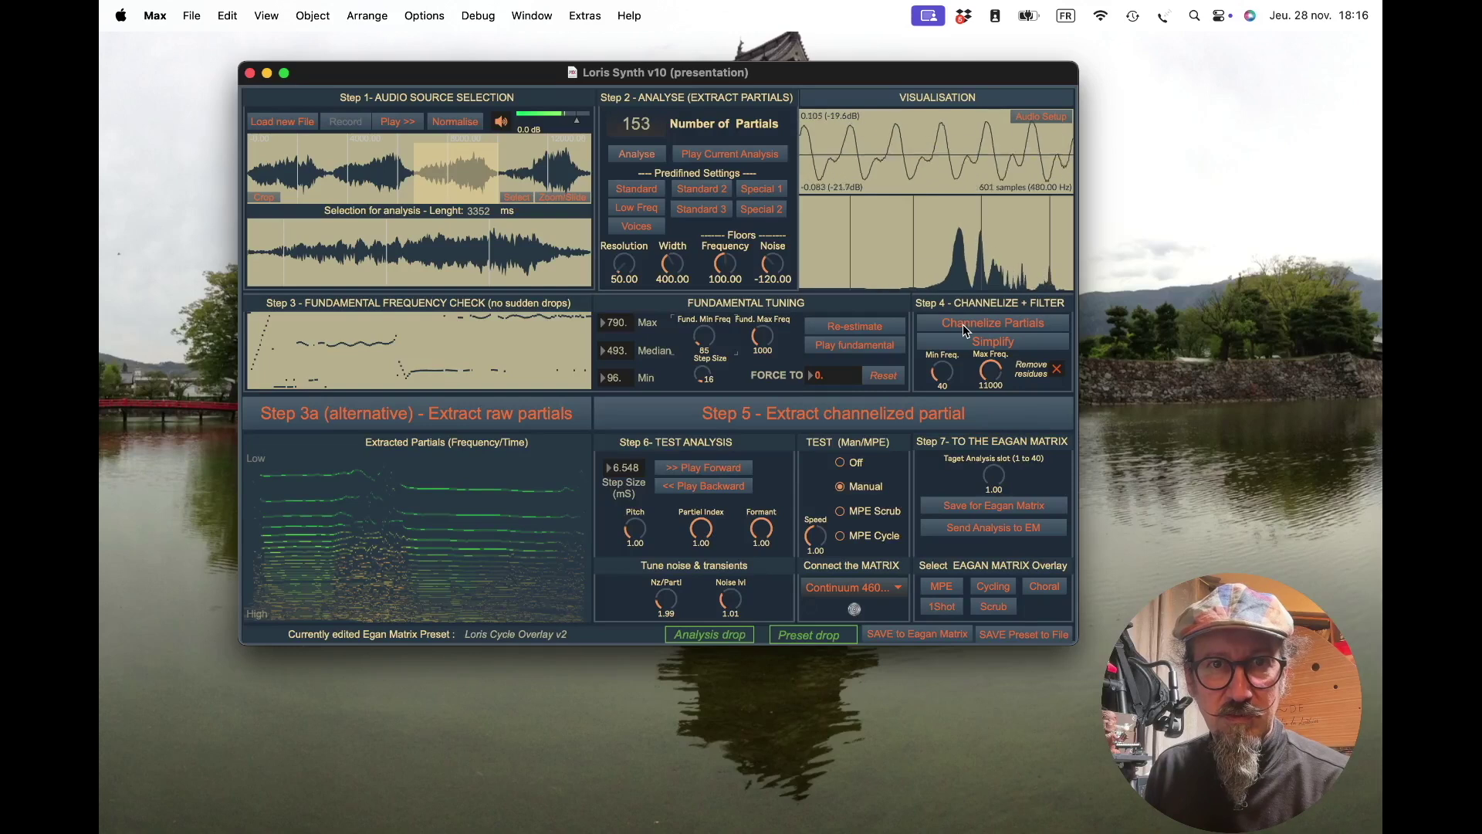